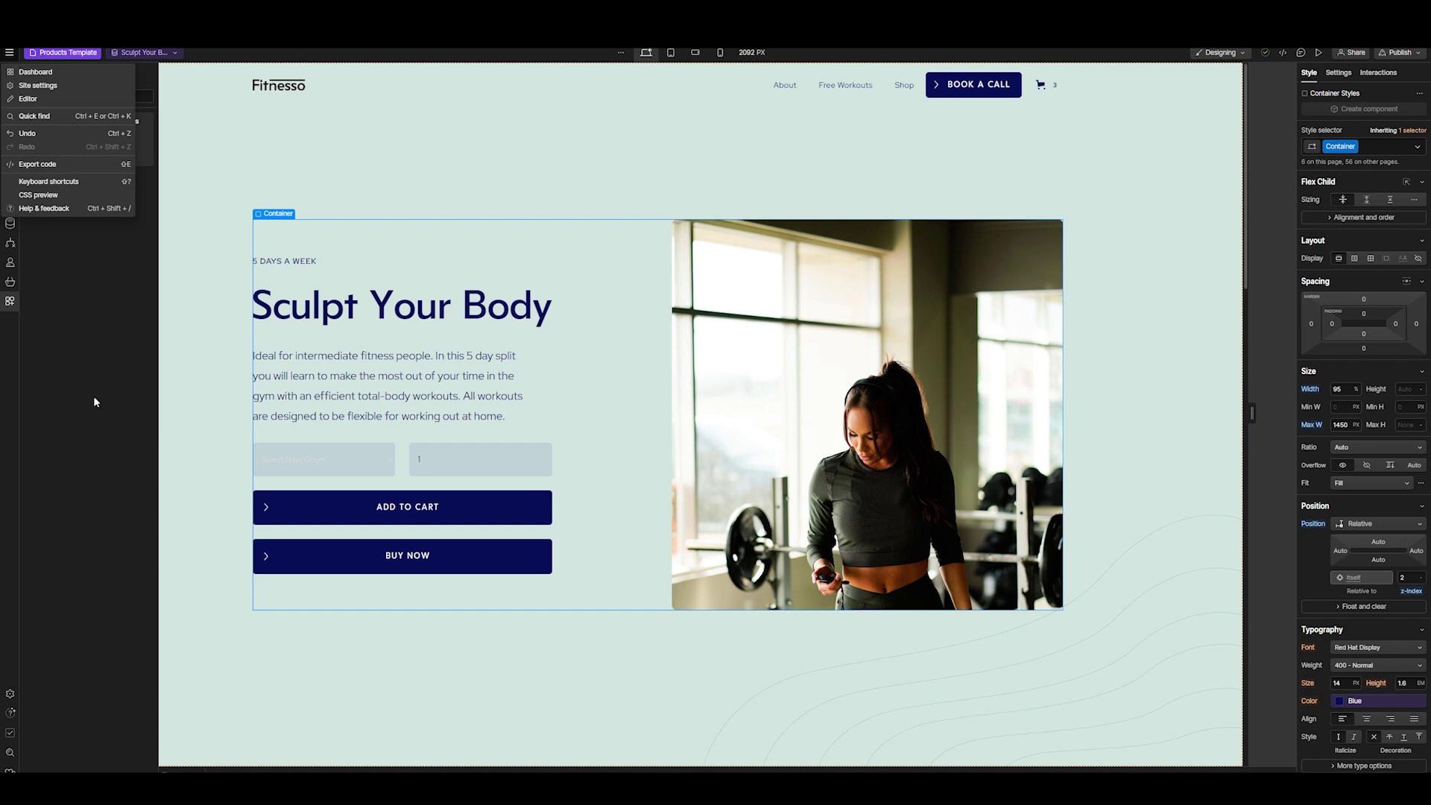
# Switch from Webflow to the Framer site, enter the project dashboard and open the template gallery
pyautogui.click(94, 398)
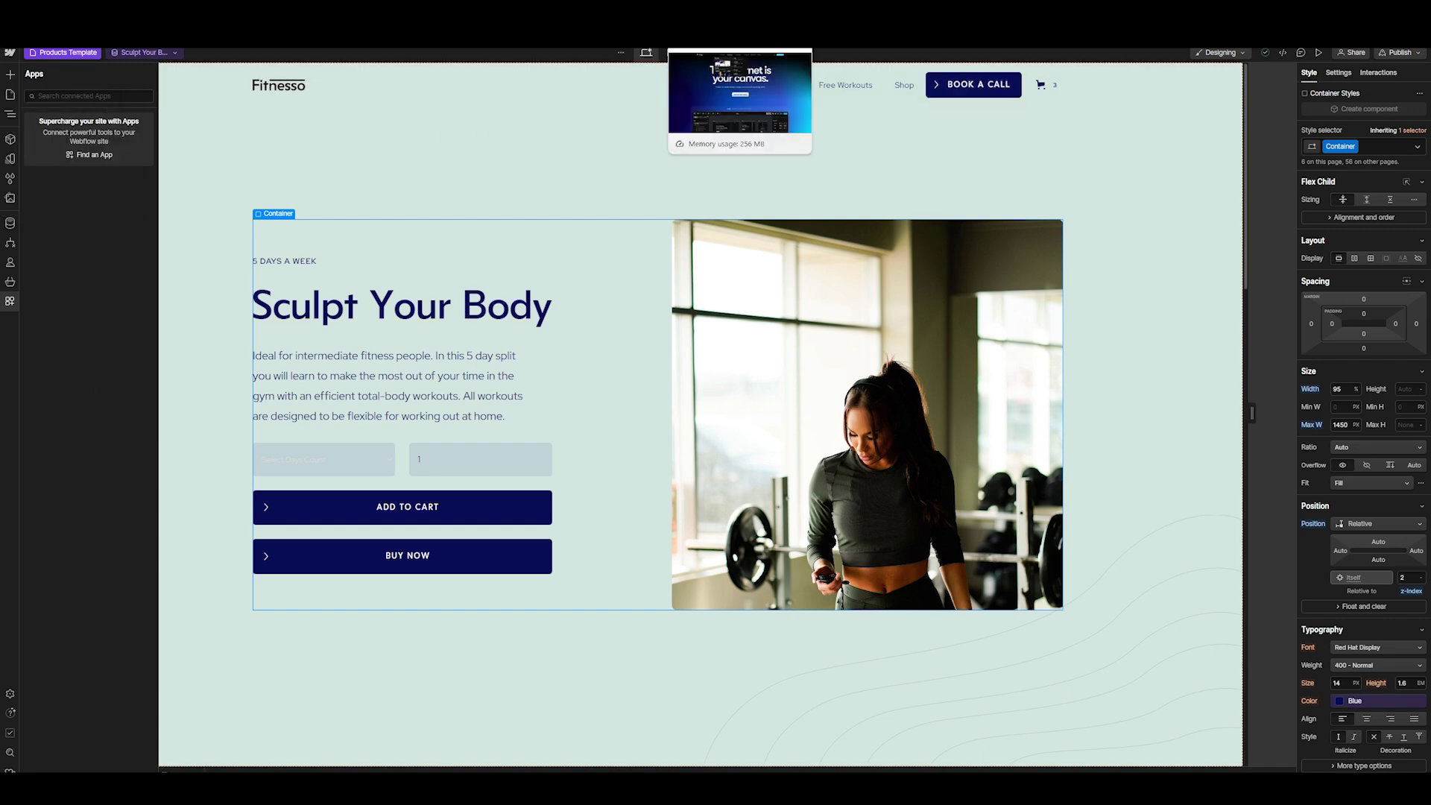
pyautogui.click(738, 33)
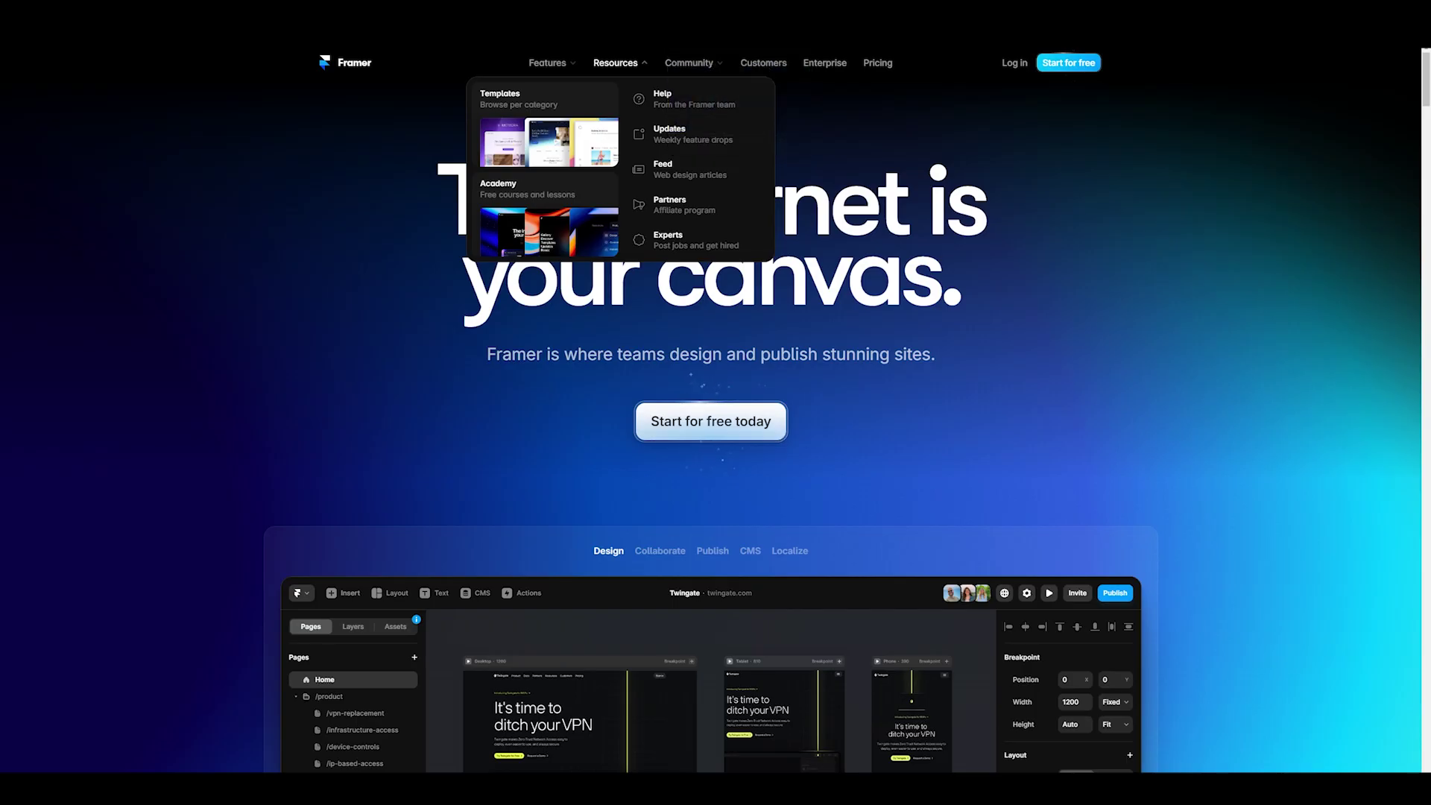
pyautogui.click(716, 421)
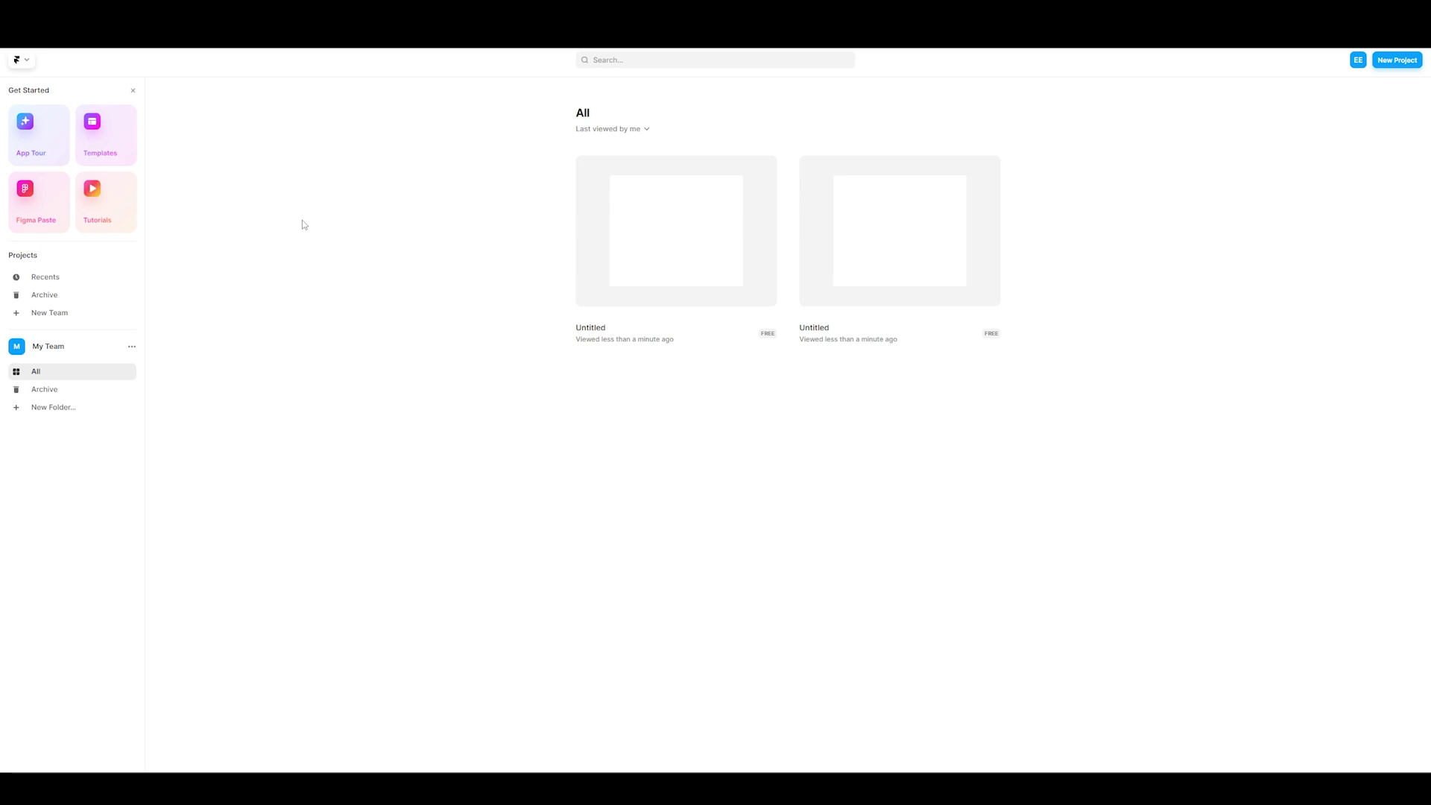
pyautogui.click(118, 143)
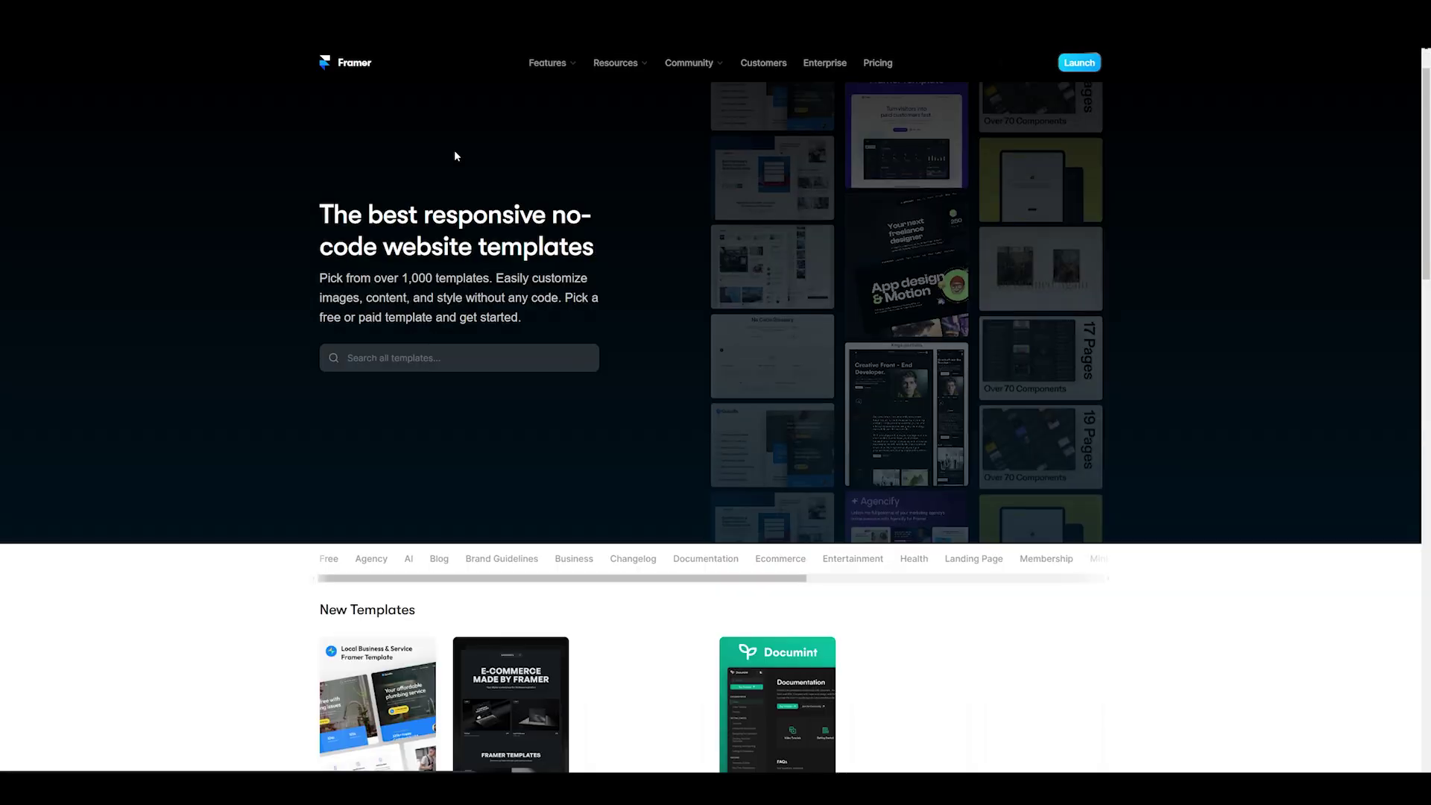
# Find the free Kingsportfolio template in the gallery and create a project from it
pyautogui.scroll(-5, 457, 153)
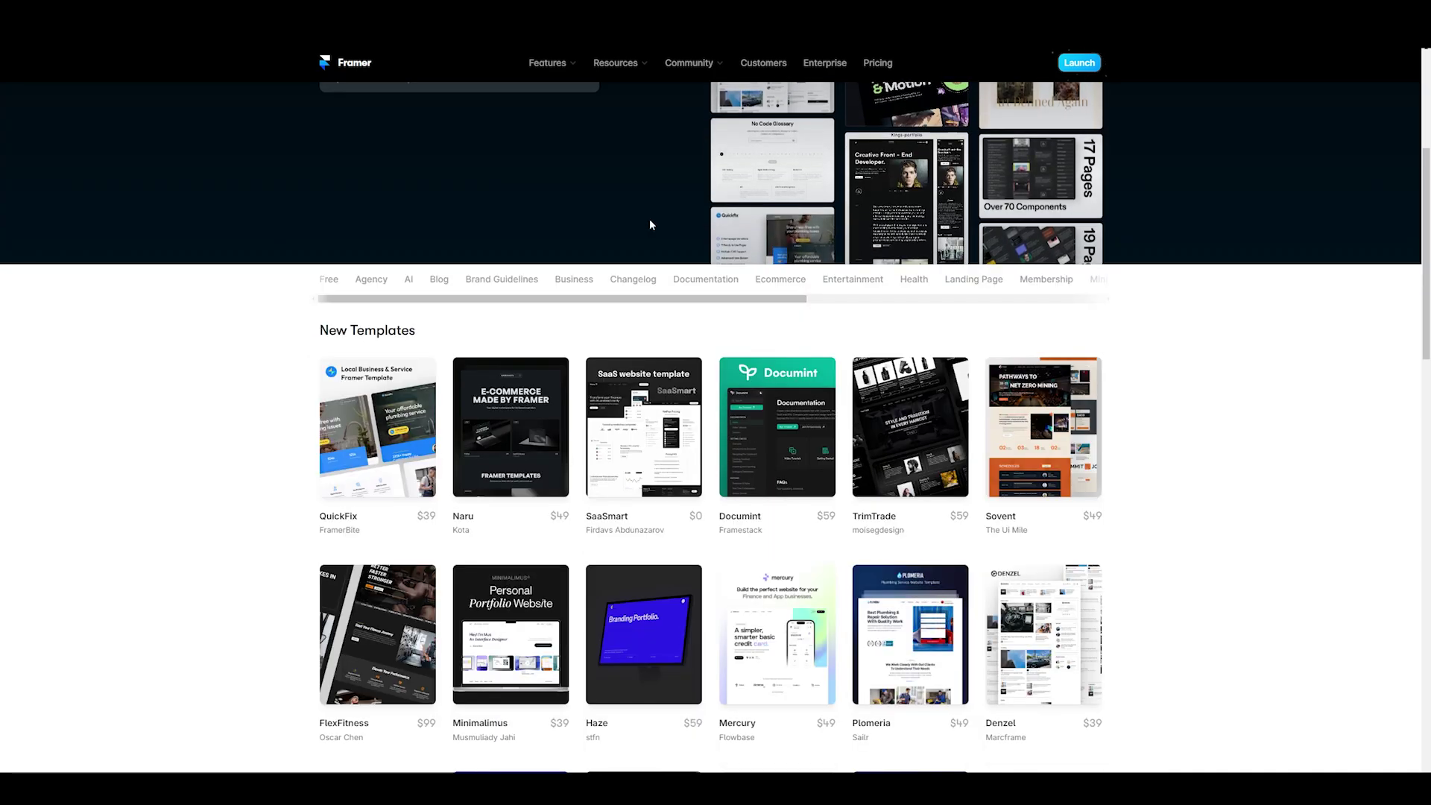
pyautogui.scroll(-2, 645, 219)
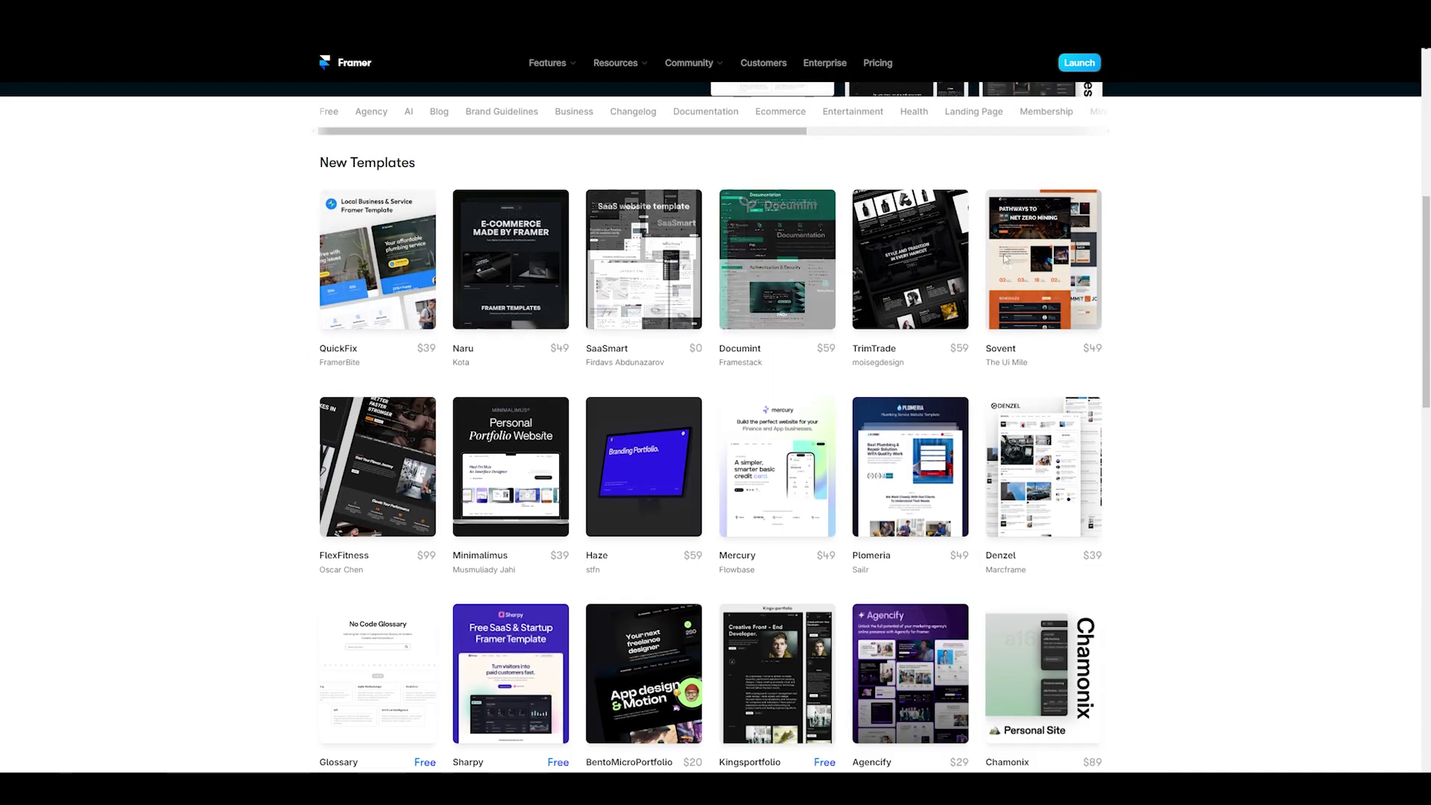
pyautogui.scroll(-1, 655, 408)
pyautogui.scroll(-1, 654, 409)
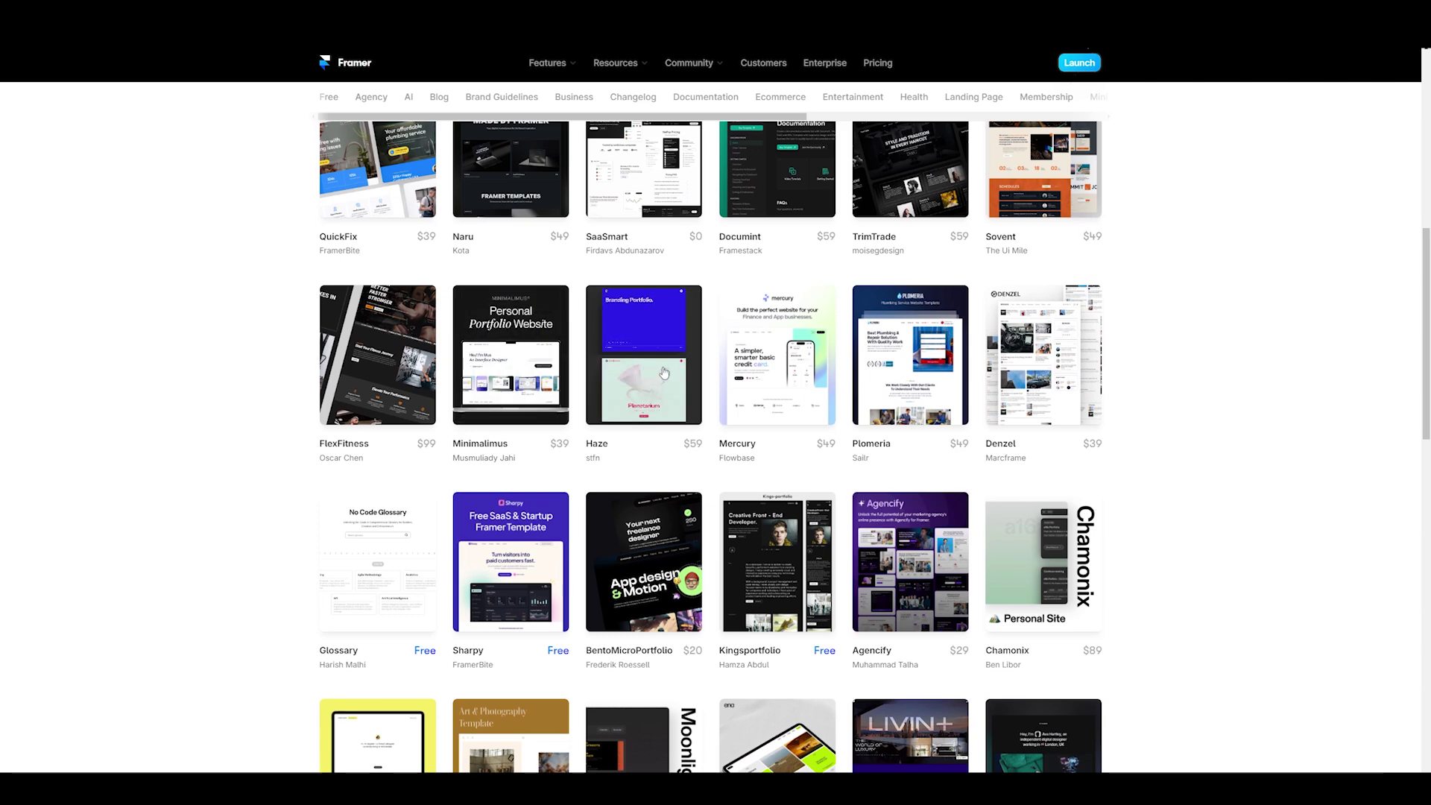
pyautogui.scroll(-2, 753, 386)
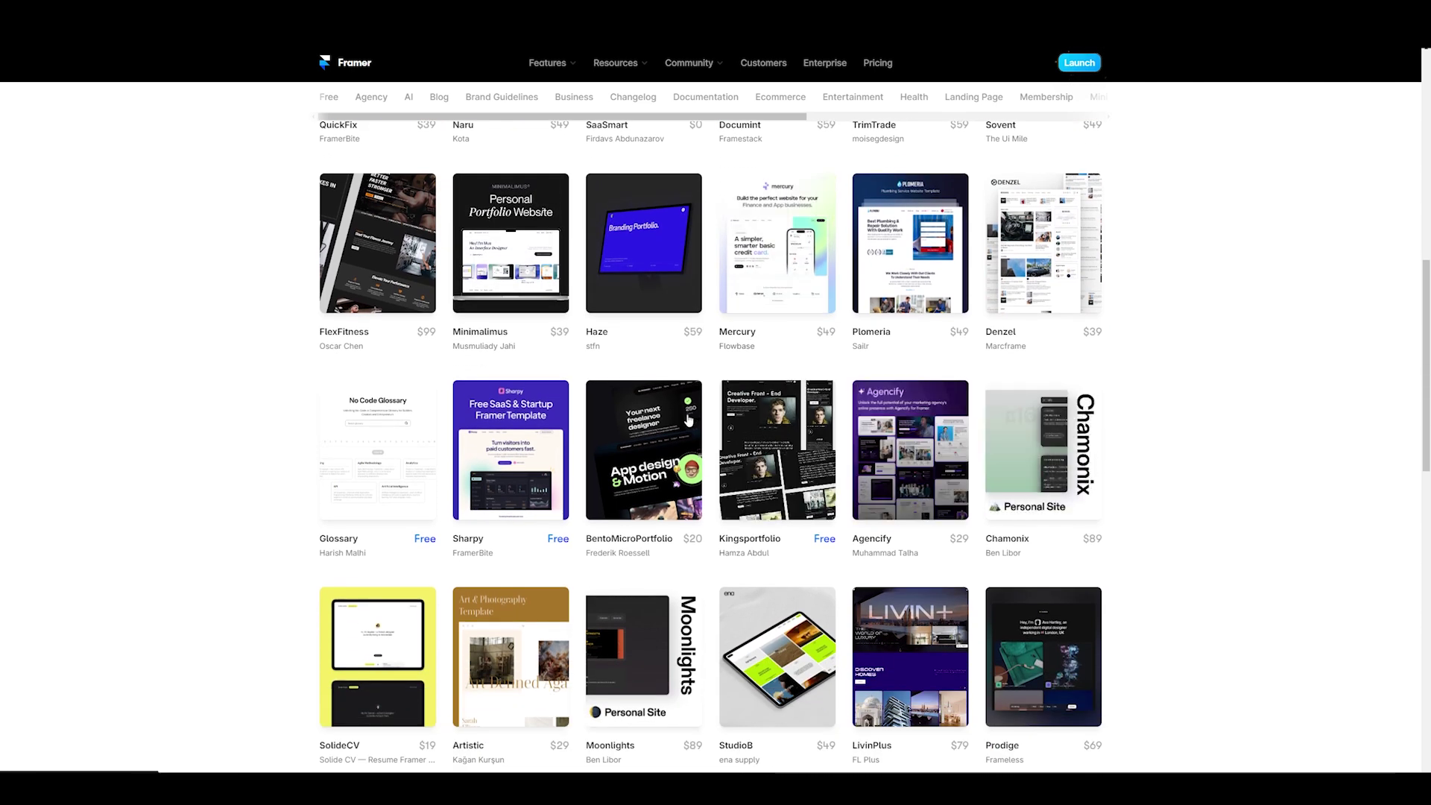
pyautogui.scroll(-3, 799, 441)
pyautogui.click(780, 271)
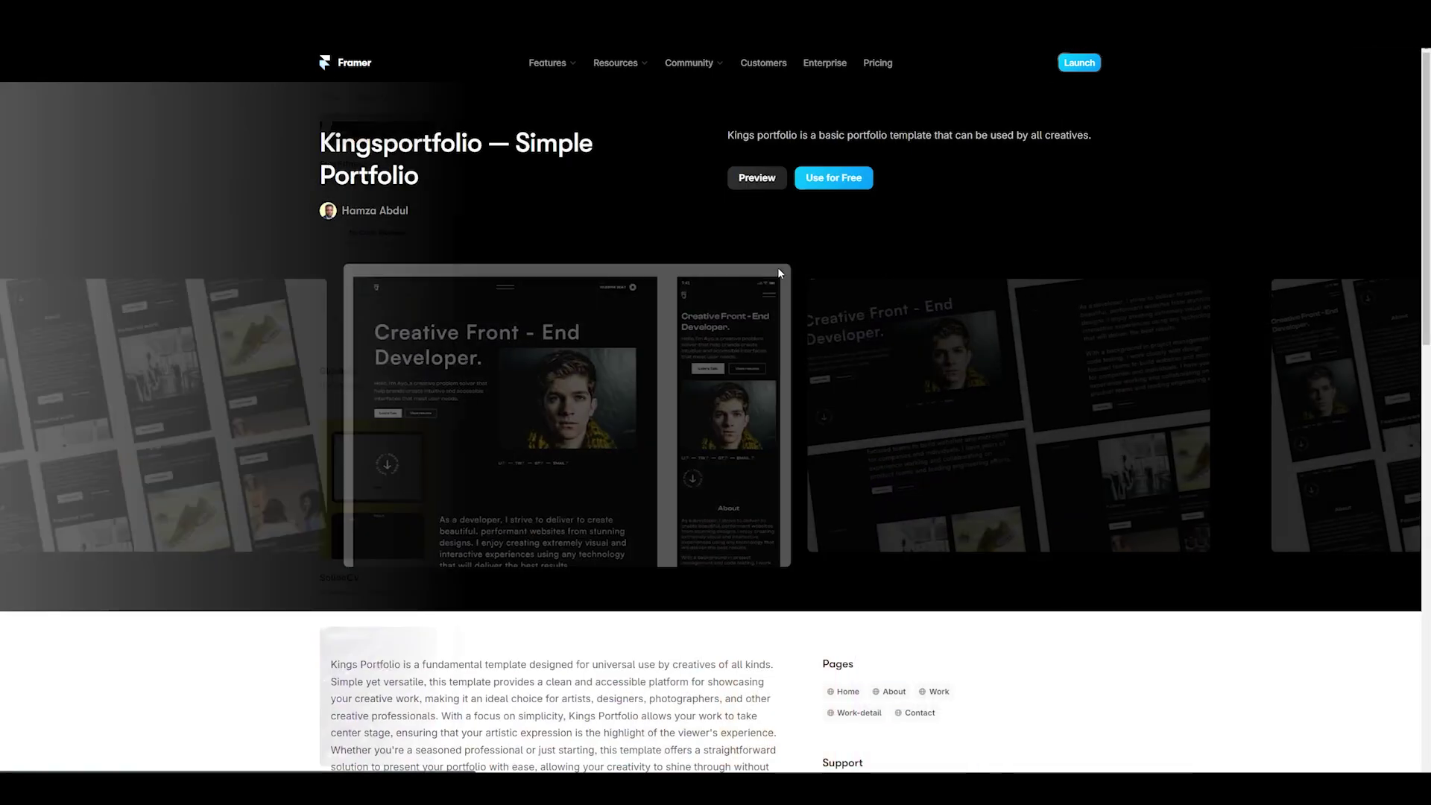
pyautogui.click(825, 187)
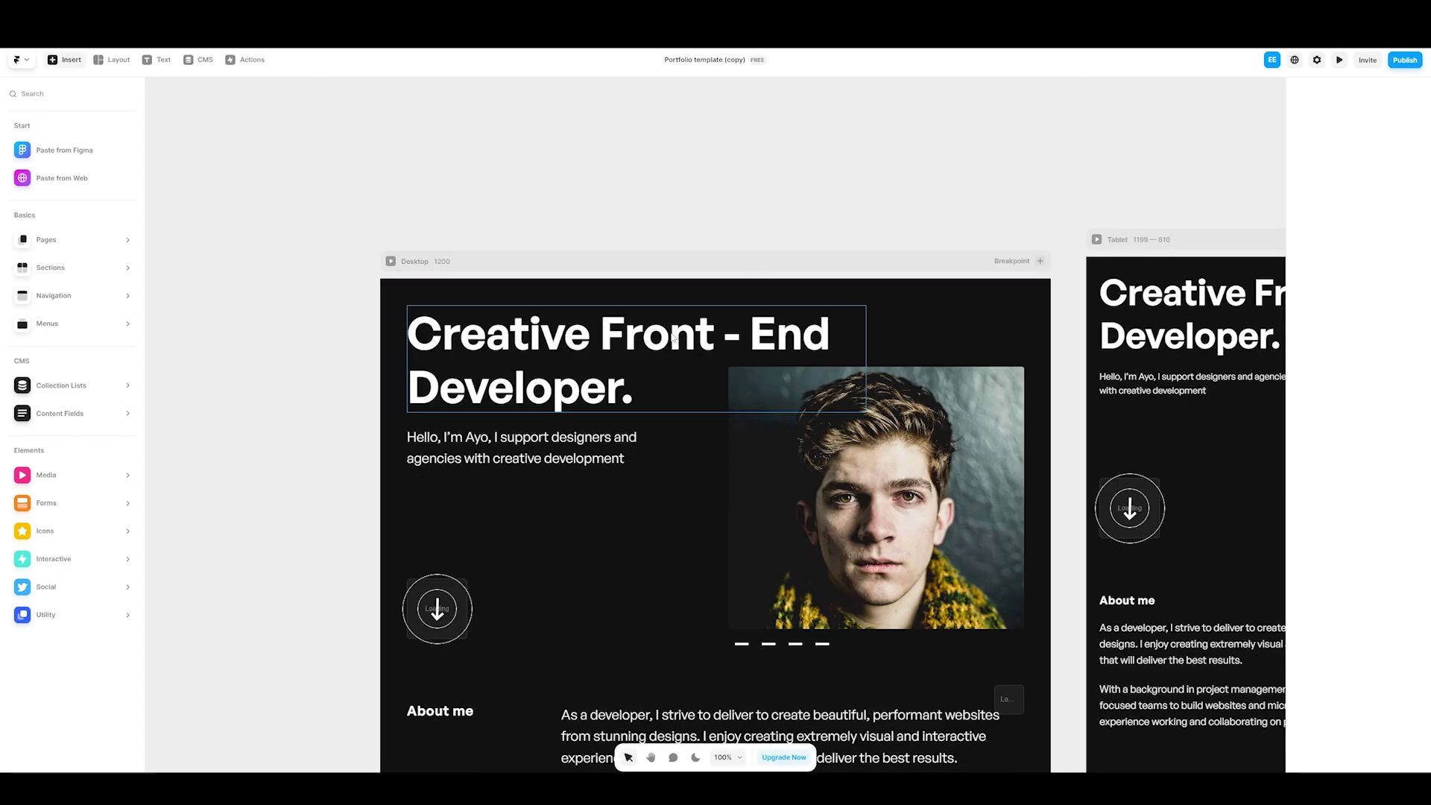
# Examine the template's home page across its desktop, tablet and phone layouts, from the hero down to the contact section
pyautogui.scroll(-2, 874, 317)
pyautogui.scroll(-2, 874, 317)
pyautogui.scroll(2, 825, 324)
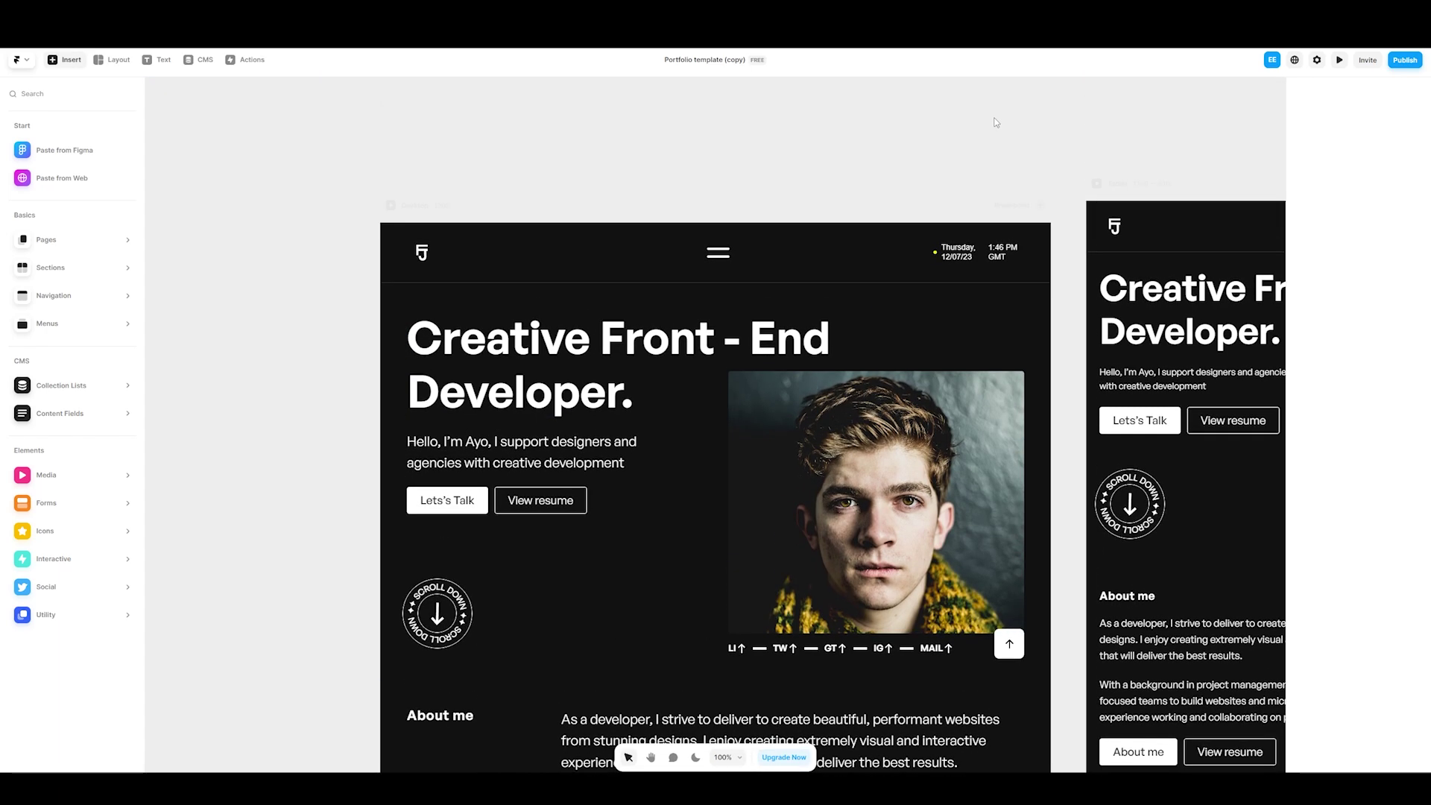
pyautogui.moveTo(994, 121); pyautogui.dragTo(779, 116)
pyautogui.scroll(-5, 765, 179)
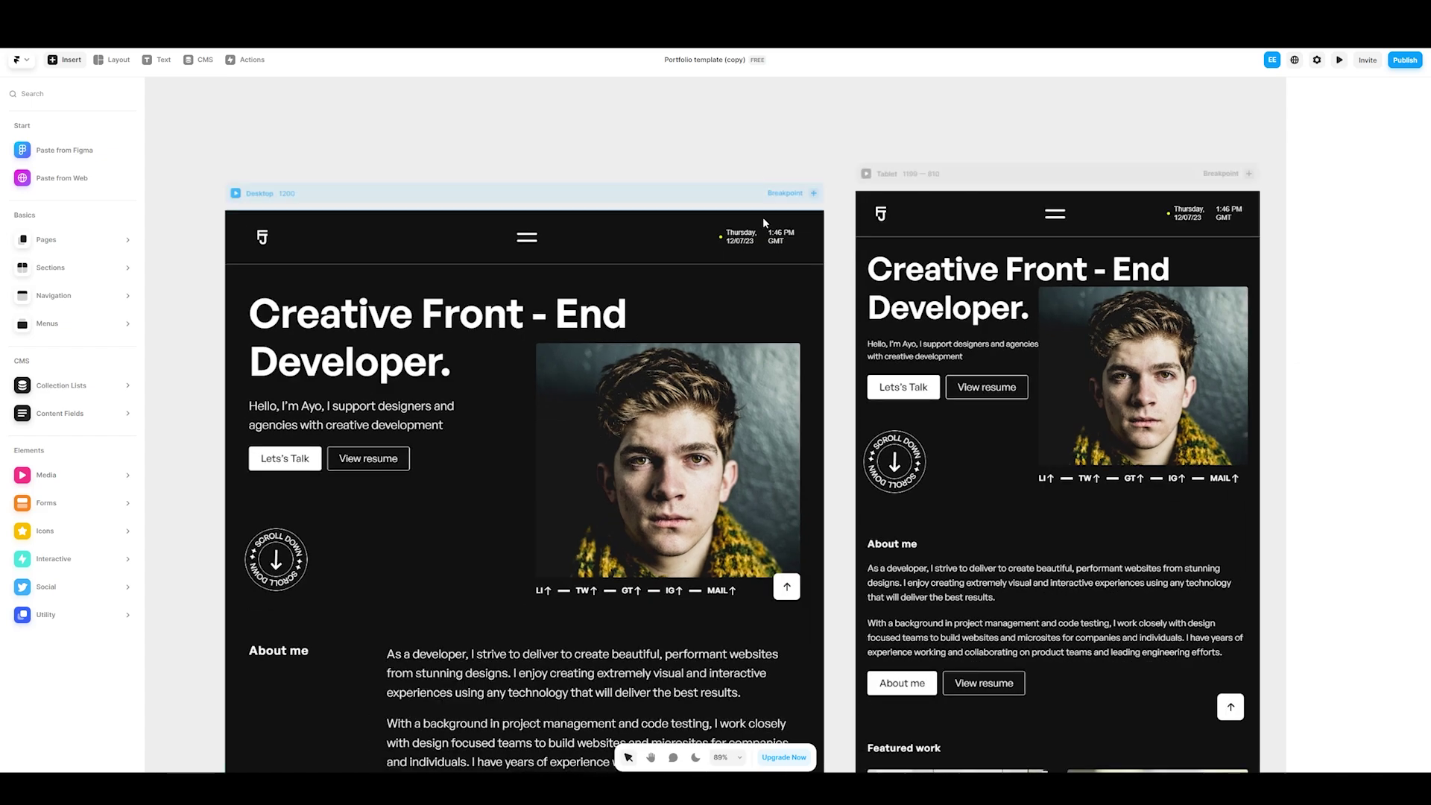
pyautogui.scroll(-8, 751, 277)
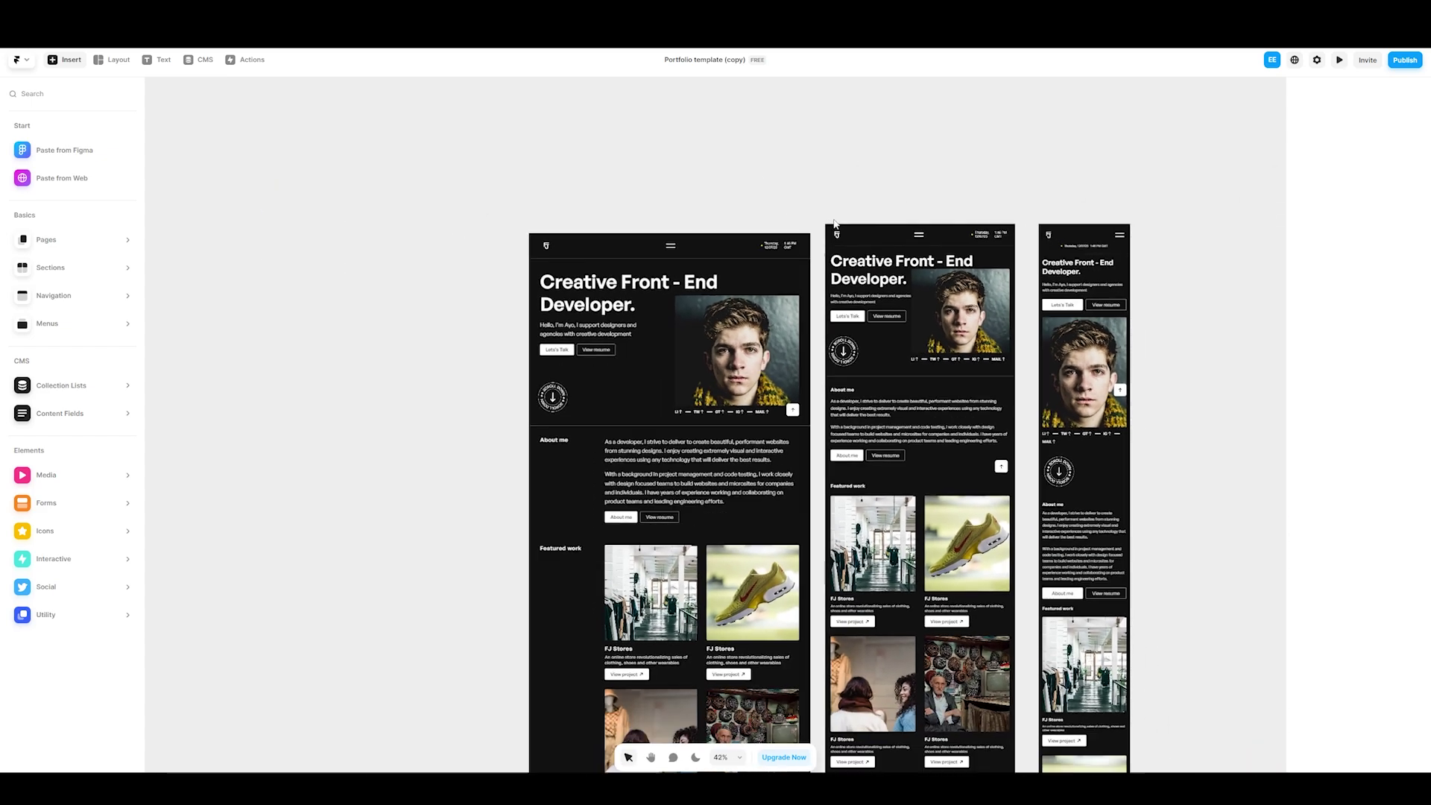
pyautogui.hscroll(2, 832, 149)
pyautogui.scroll(-6, 1004, 349)
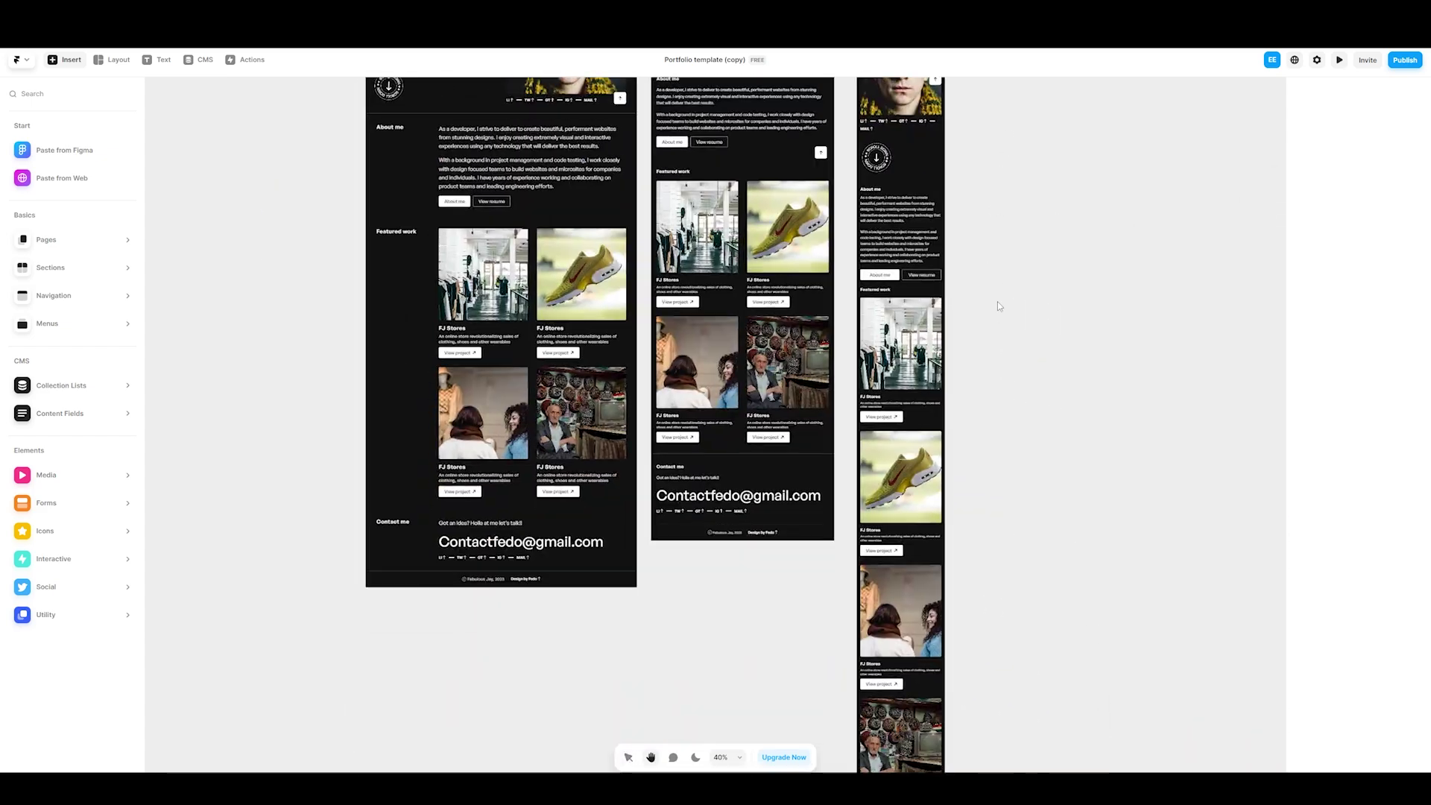
pyautogui.scroll(-2, 997, 422)
pyautogui.scroll(15, 1093, 254)
pyautogui.hscroll(-1, 1093, 253)
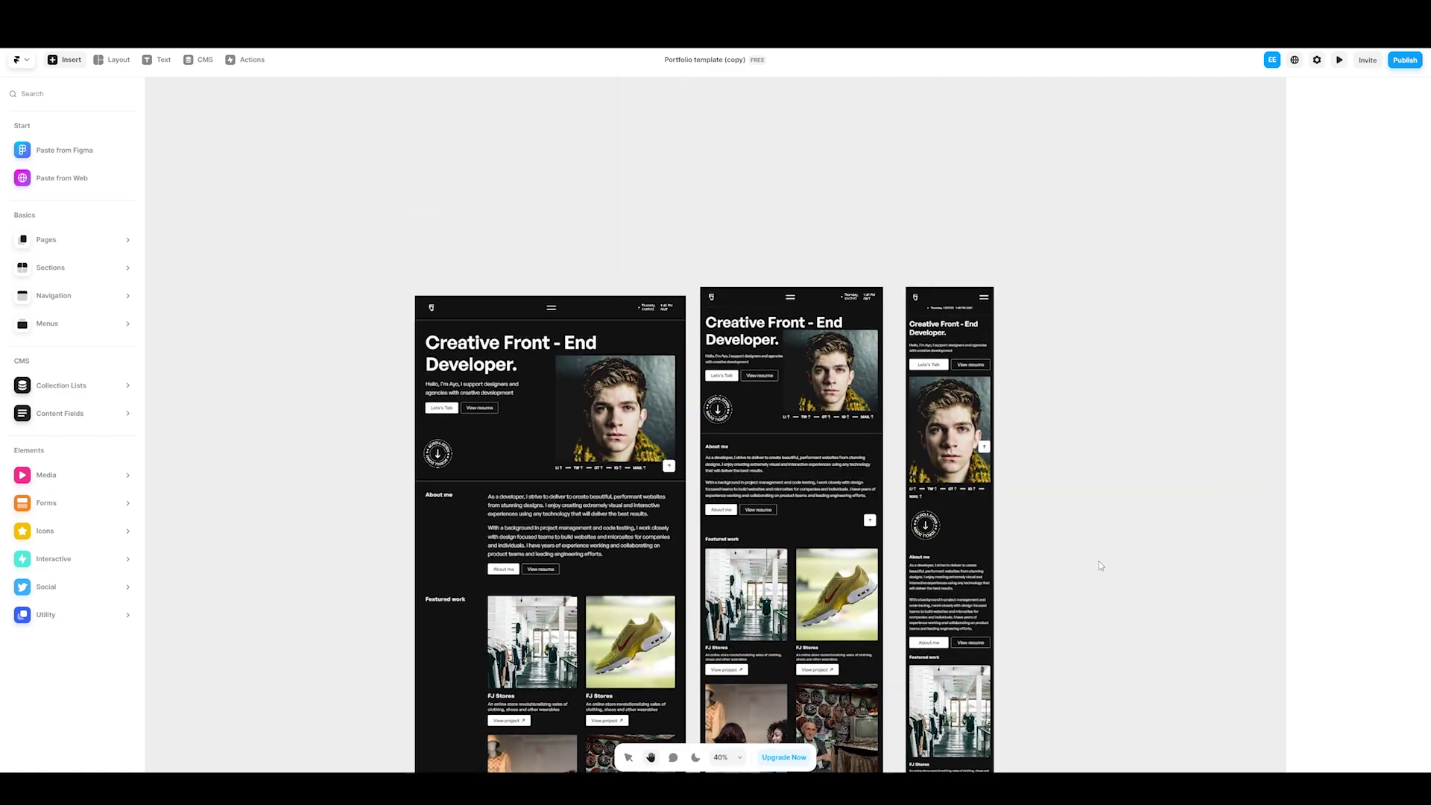
# Replace the desktop hero heading "Creative Front - End Developer." with "EASY EARL"
pyautogui.scroll(5, 507, 312)
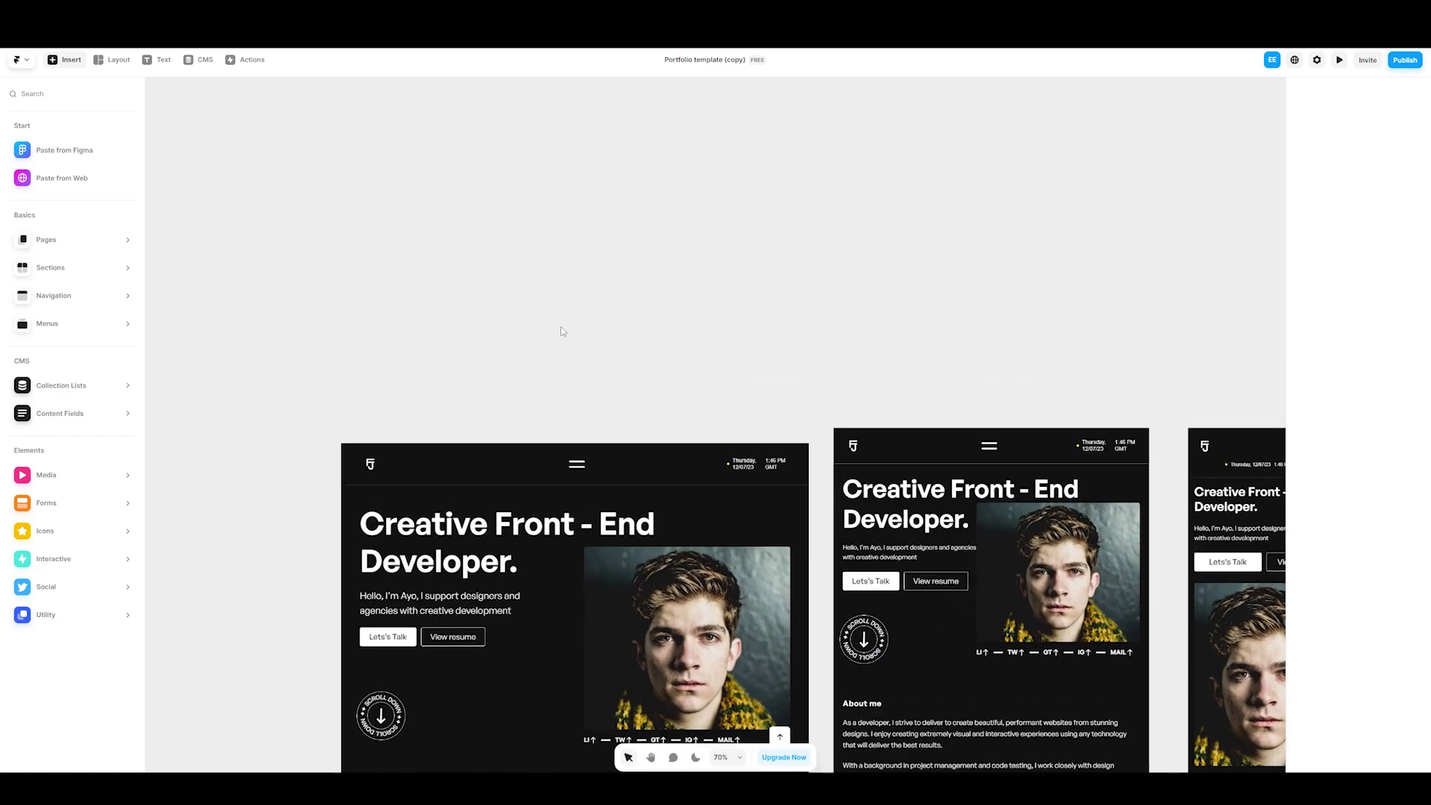
pyautogui.scroll(2, 608, 400)
pyautogui.scroll(-3, 510, 371)
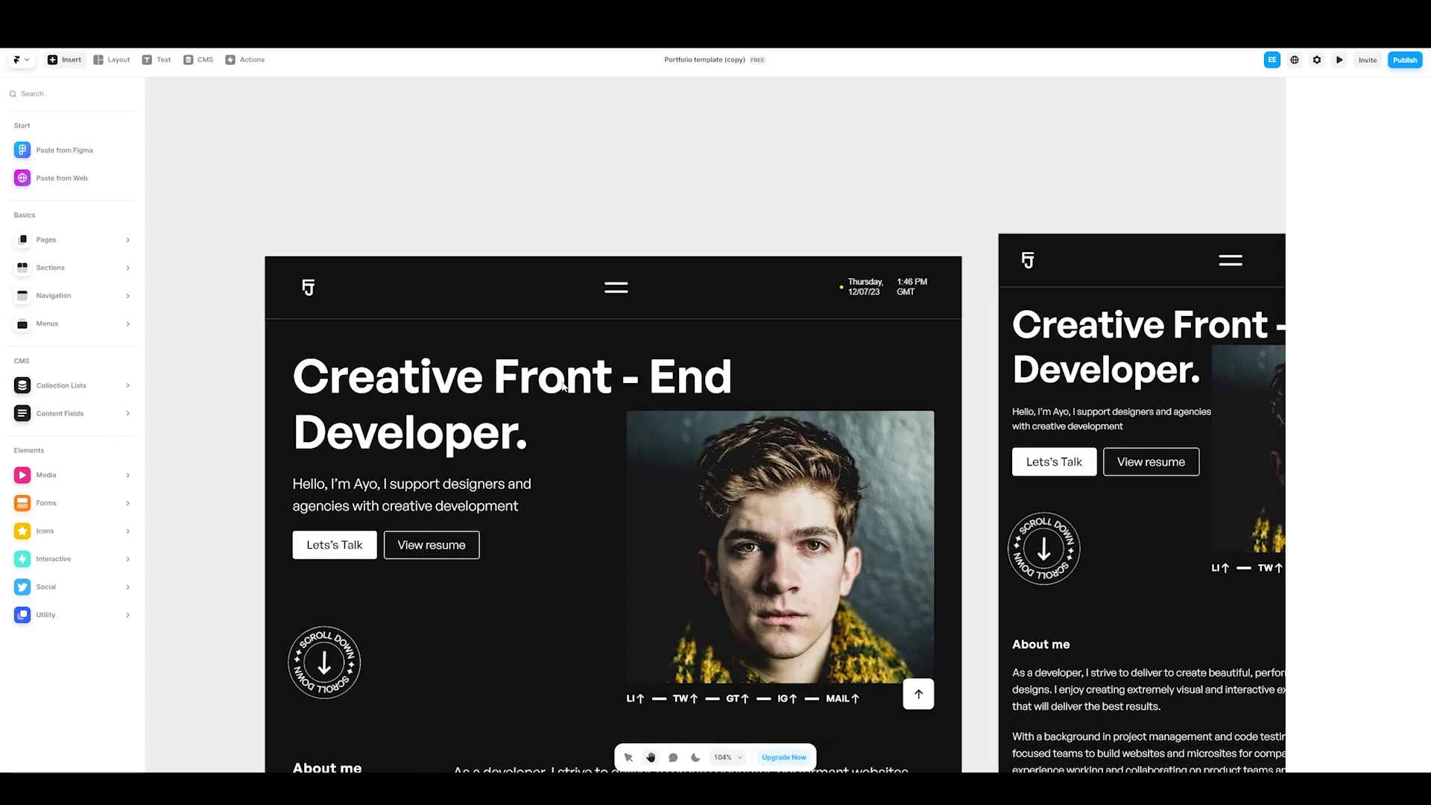
pyautogui.scroll(-1, 628, 456)
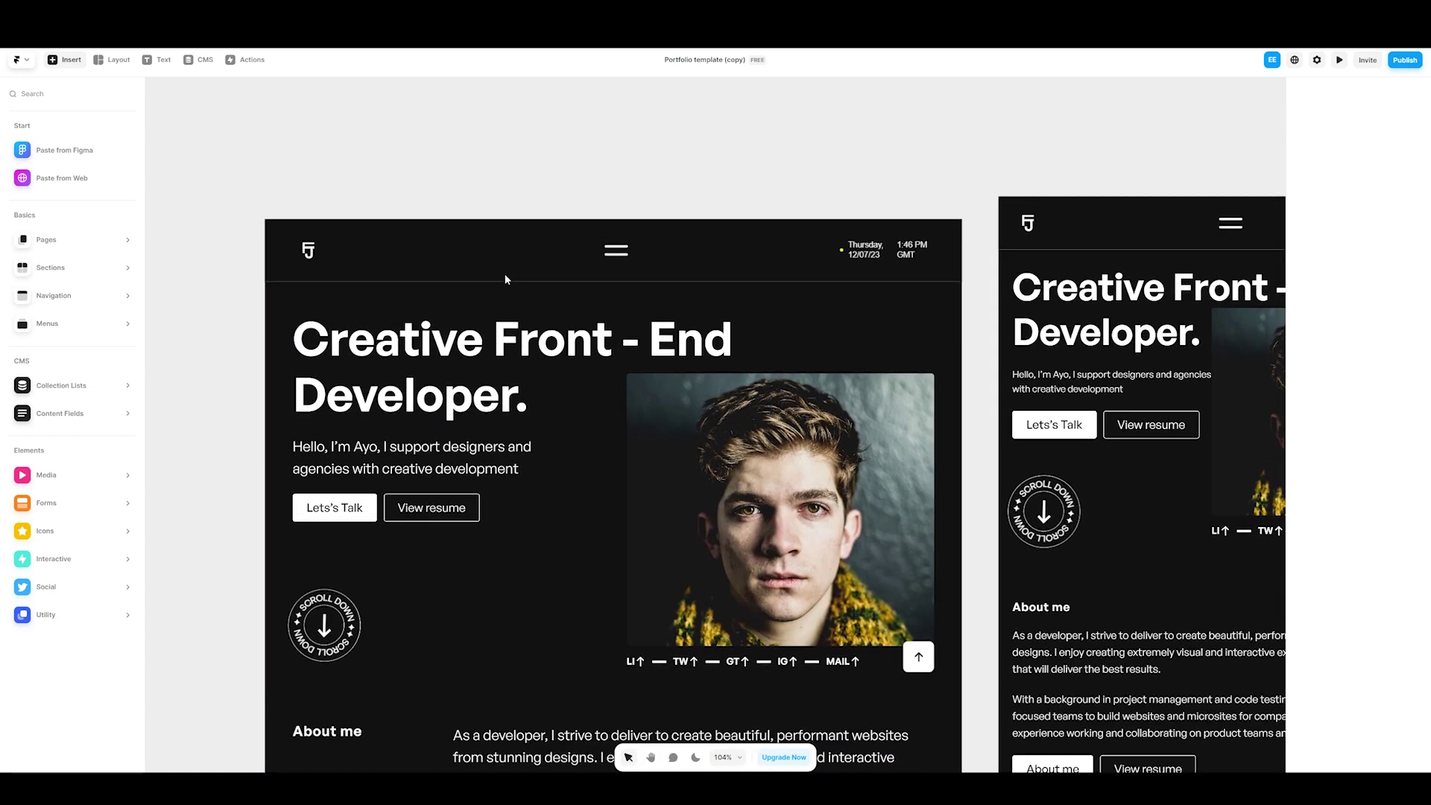
pyautogui.click(445, 335)
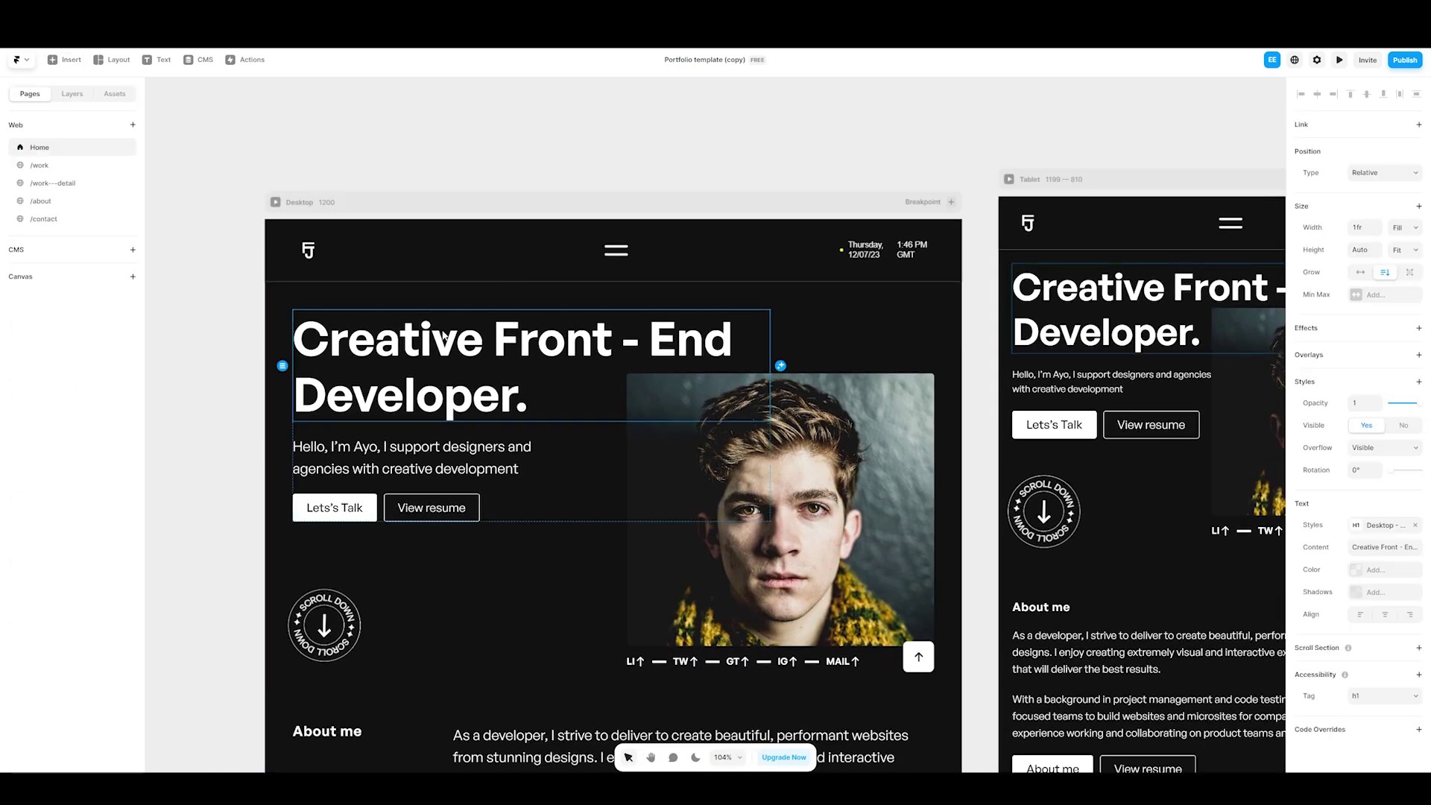
pyautogui.doubleClick(442, 331)
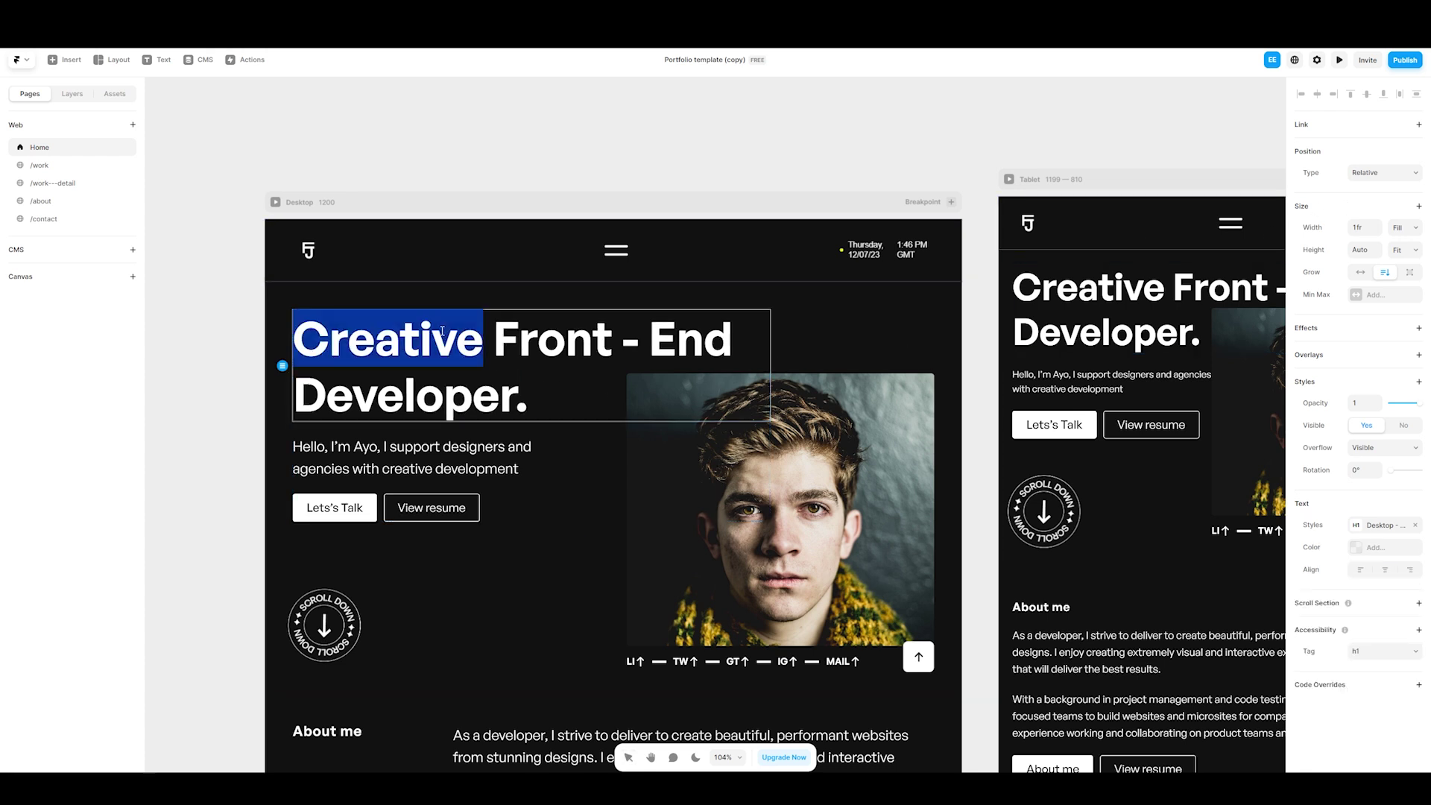
pyautogui.click(442, 331)
pyautogui.write('a')
pyautogui.hotkey('ctrl', 'a')
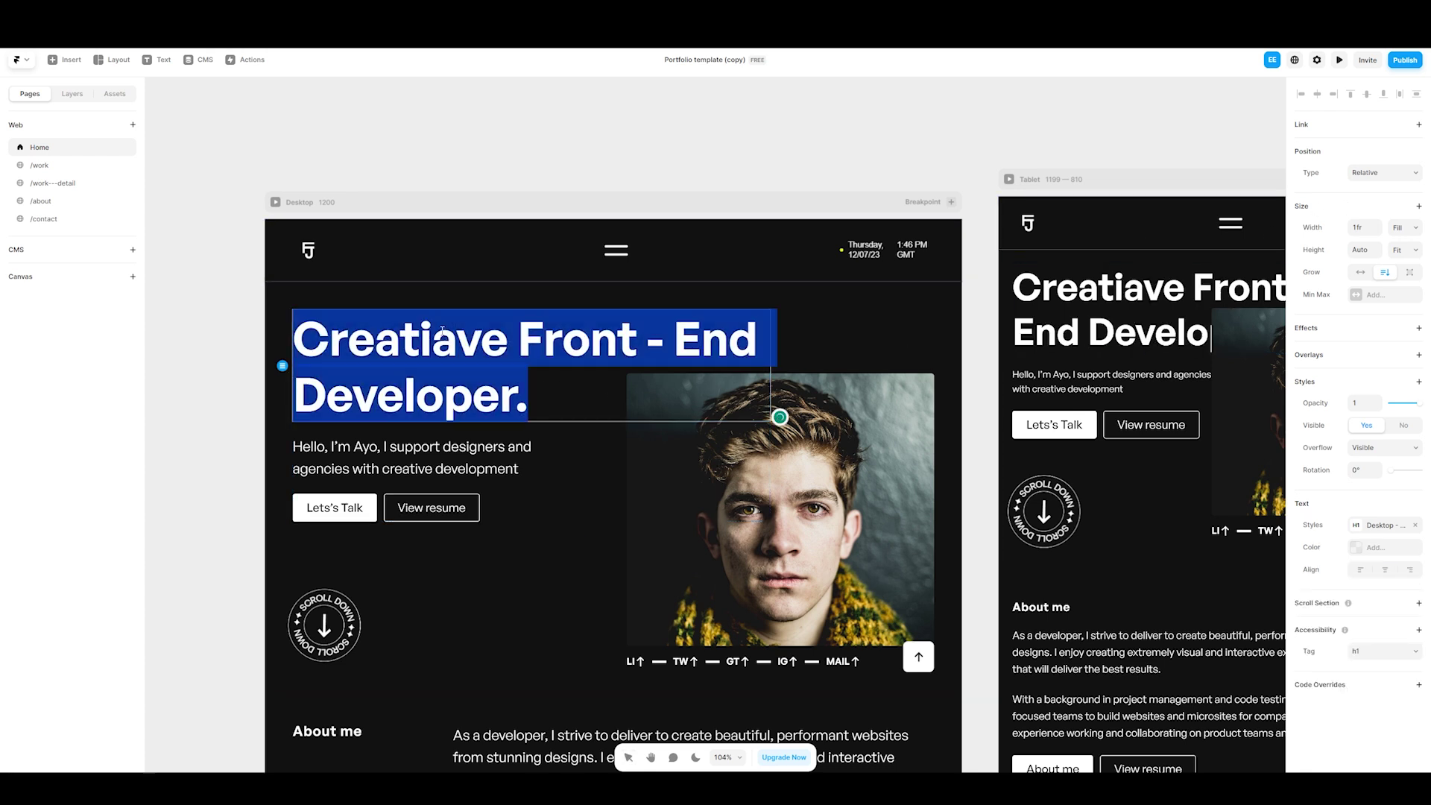
pyautogui.write('EASY EARL')
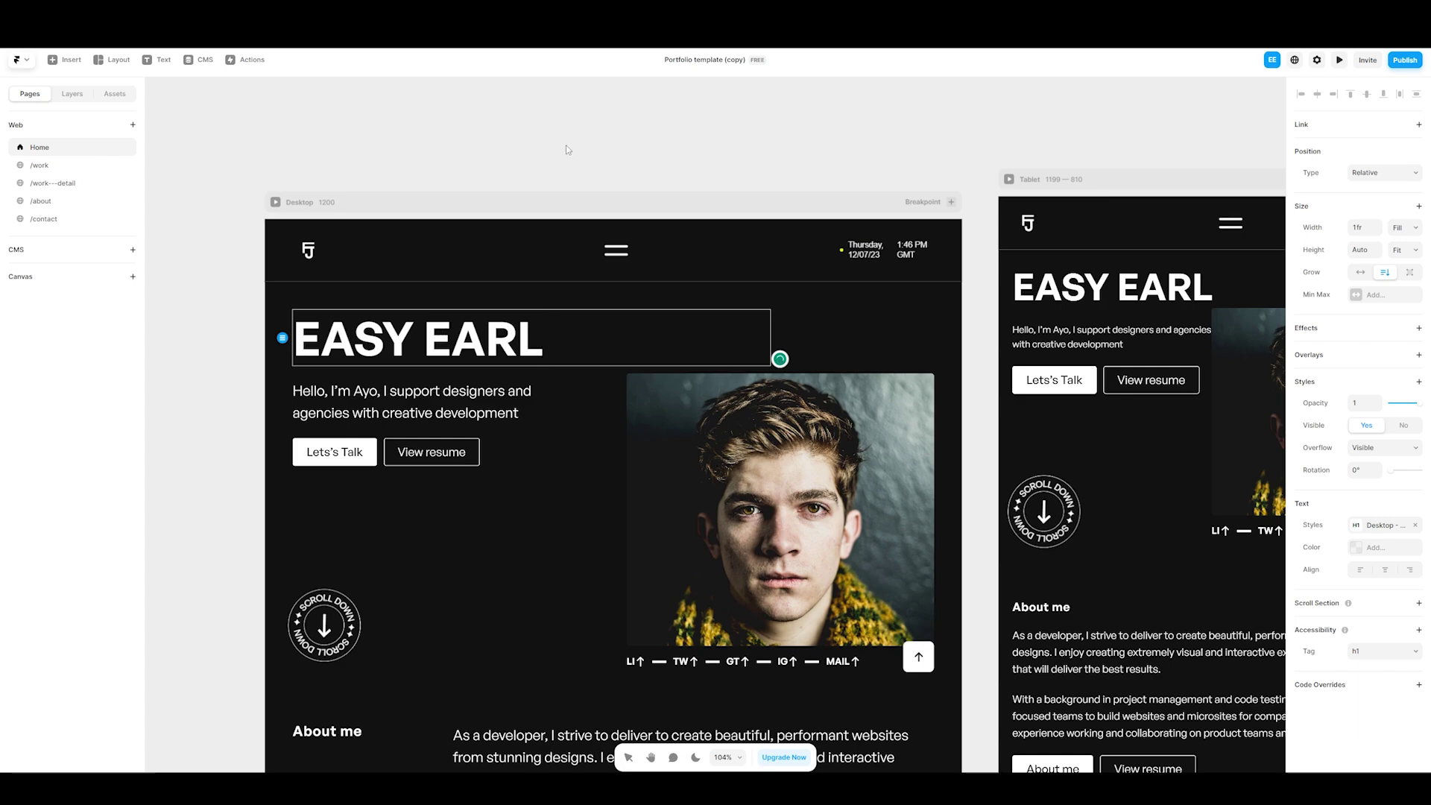
pyautogui.press('Escape')
# Check the hero heading in the desktop and tablet layouts and view the effects available for it
pyautogui.hscroll(10, 1123, 201)
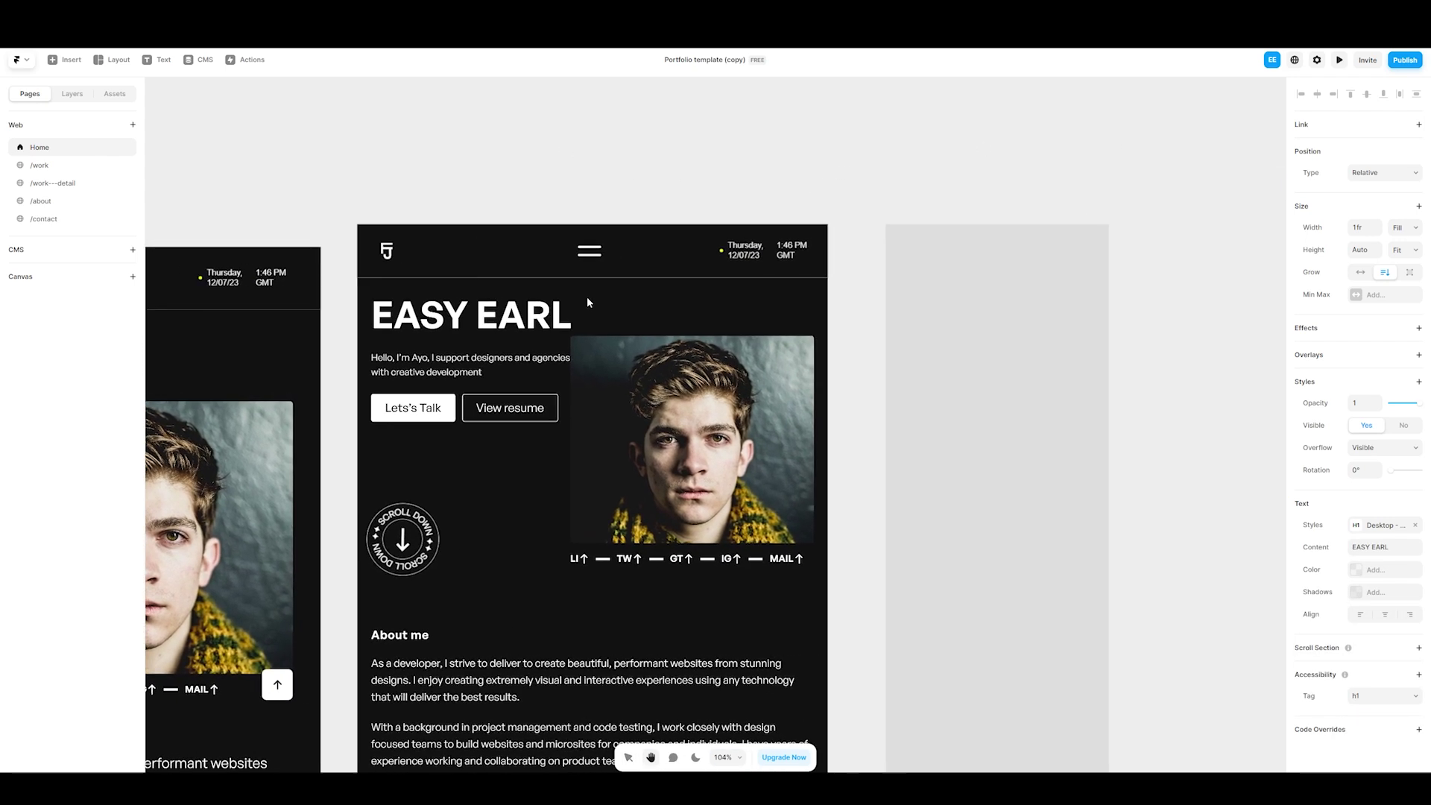
pyautogui.hscroll(-15, 916, 282)
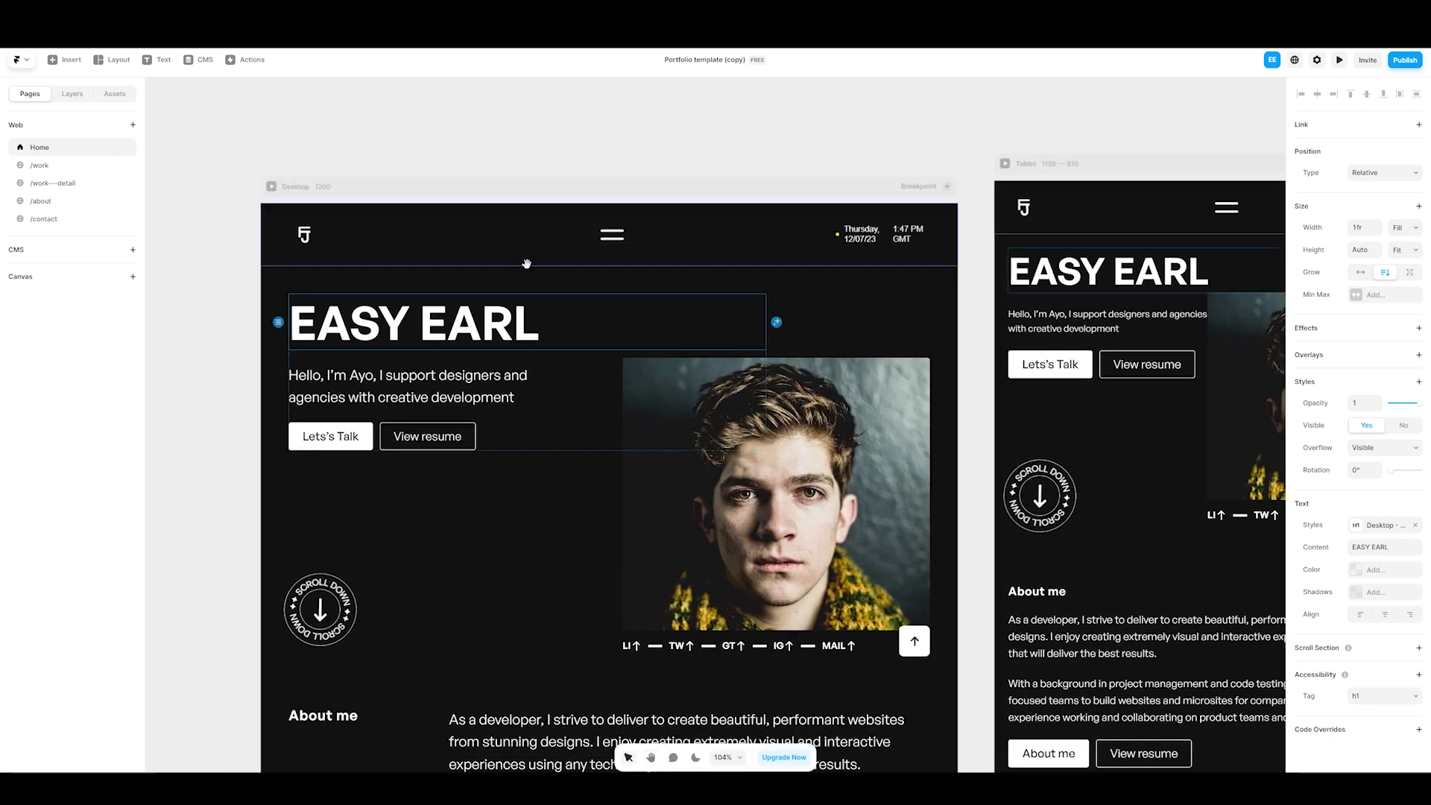
pyautogui.hscroll(5, 820, 298)
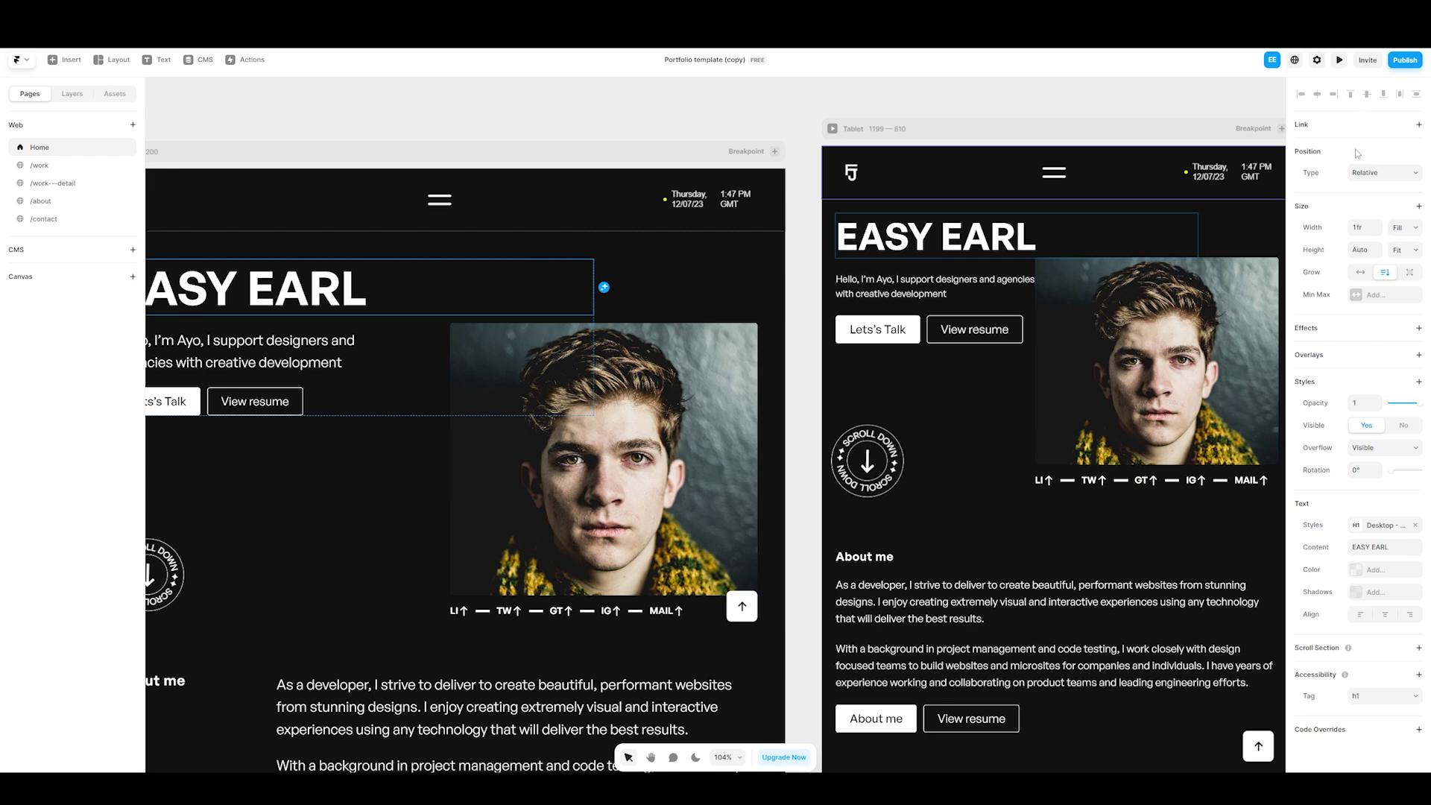
pyautogui.click(1374, 332)
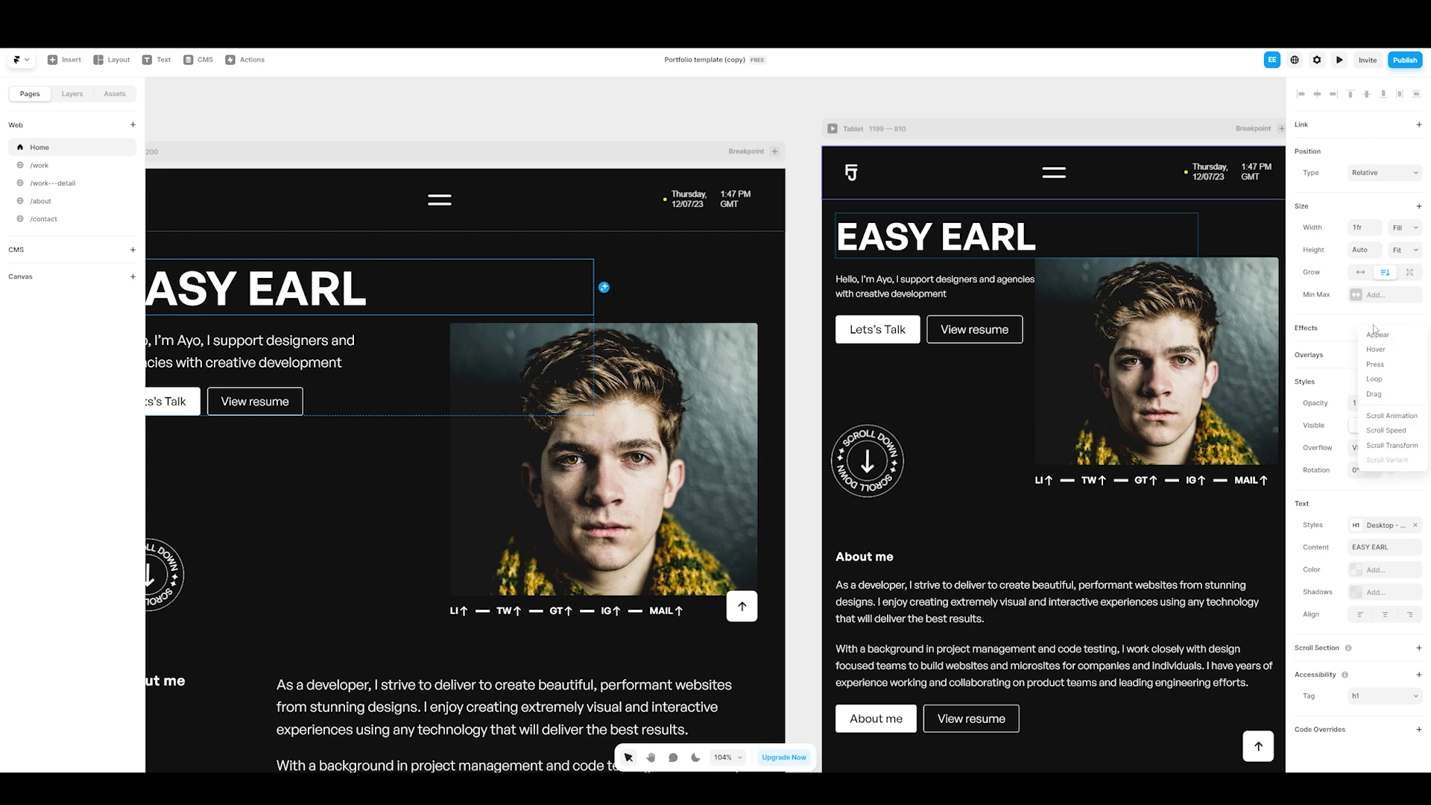
pyautogui.click(1324, 376)
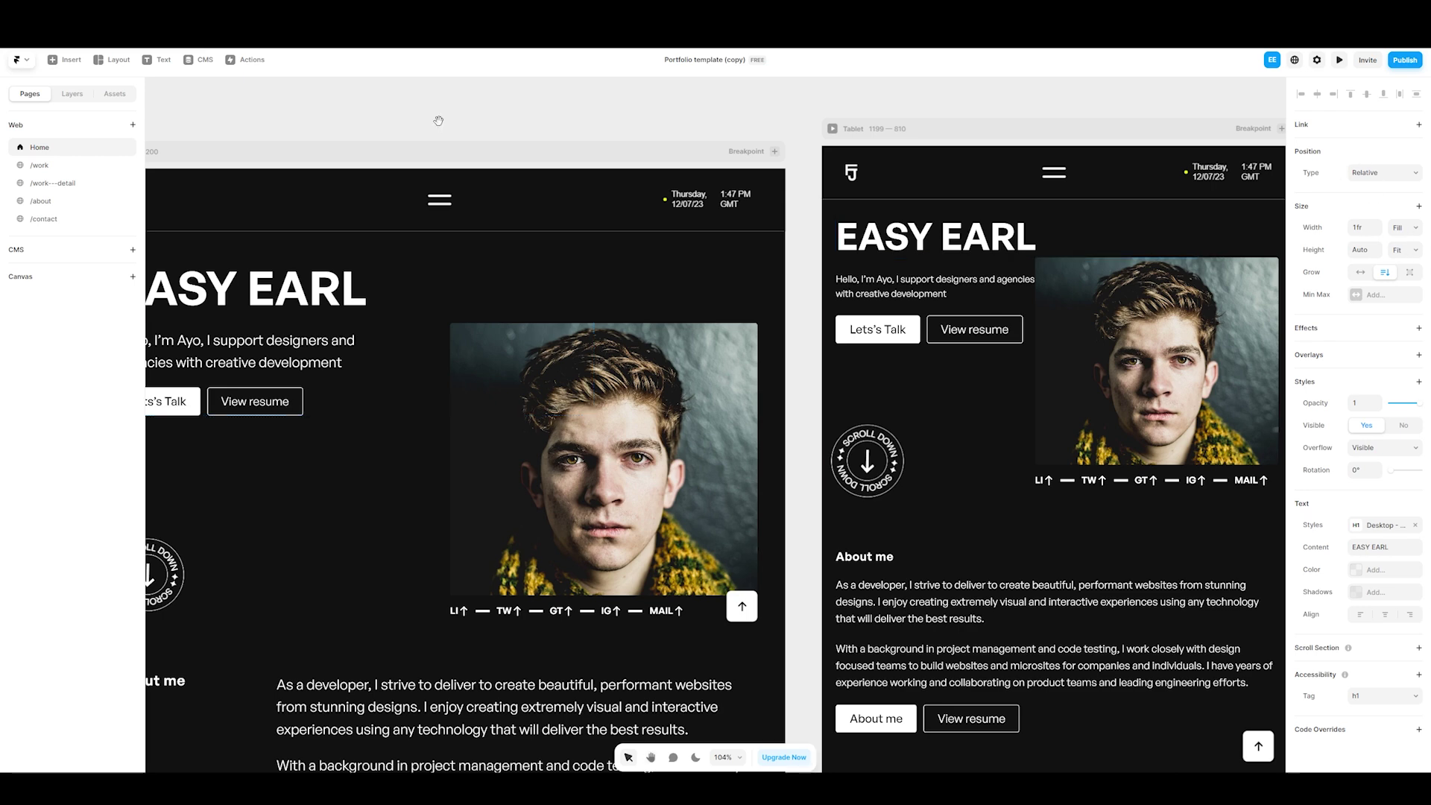
# Add scroll section and code override settings to the Lets's Talk button in the desktop hero
pyautogui.hscroll(-5, 440, 126)
pyautogui.click(316, 368)
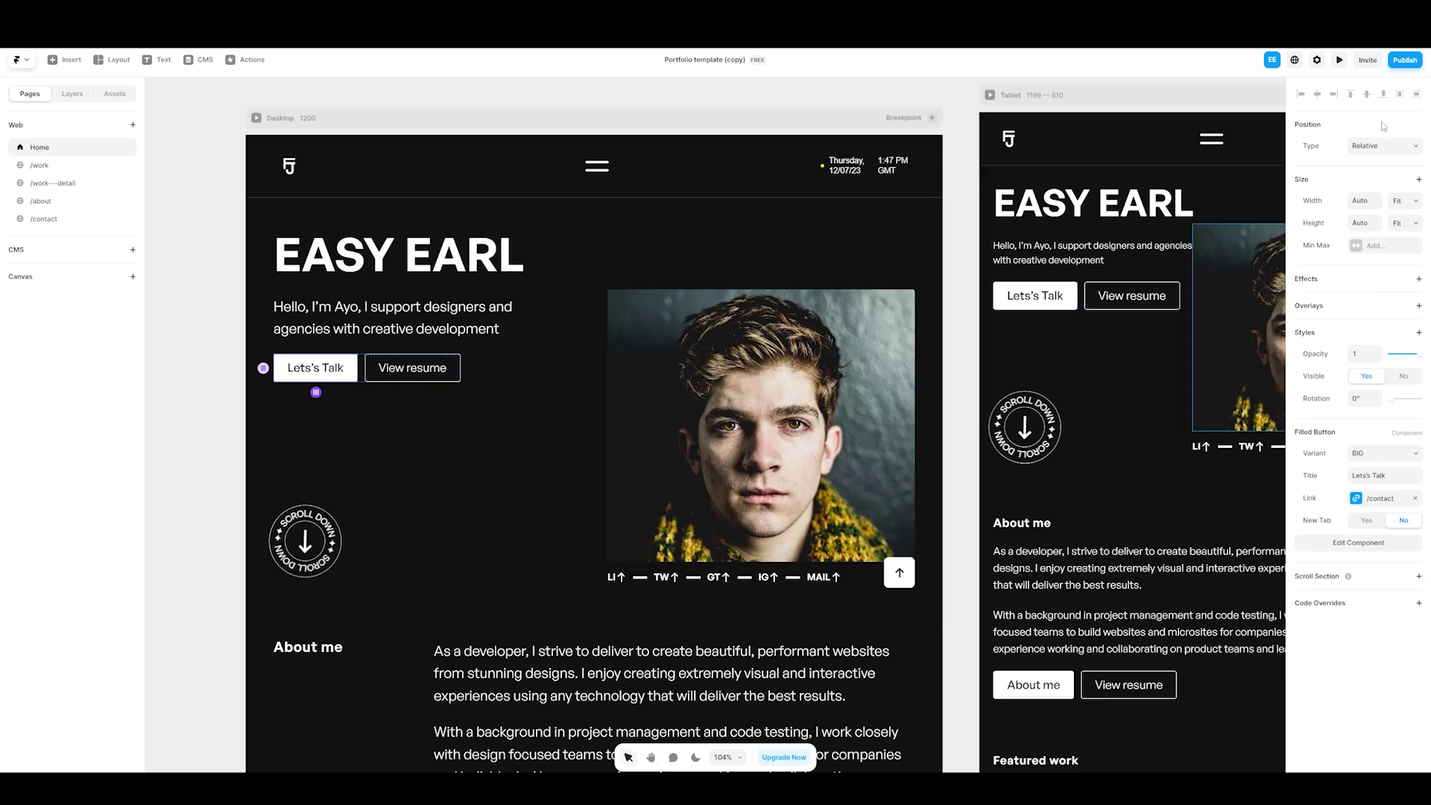
pyautogui.click(1381, 578)
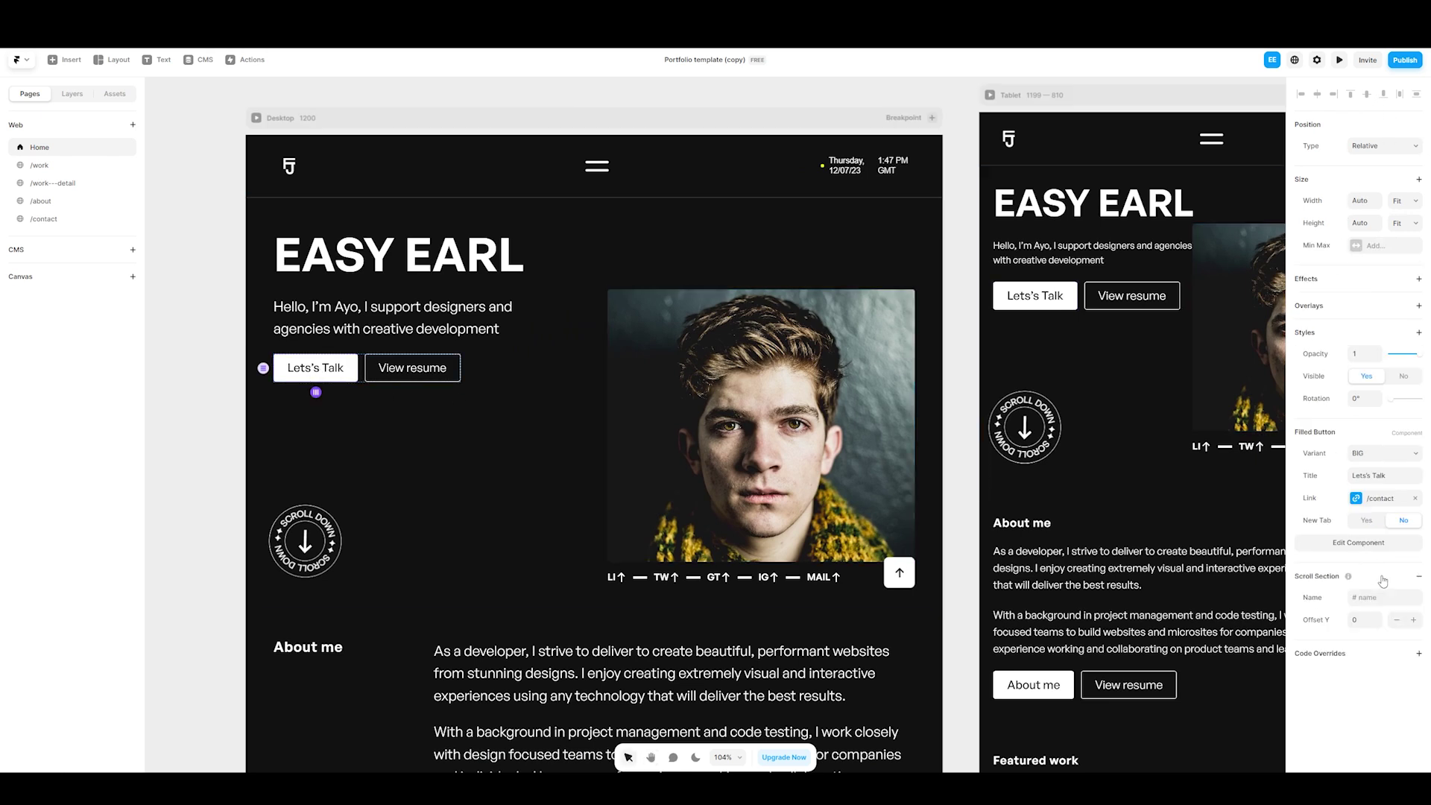
pyautogui.click(1382, 658)
pyautogui.click(1382, 595)
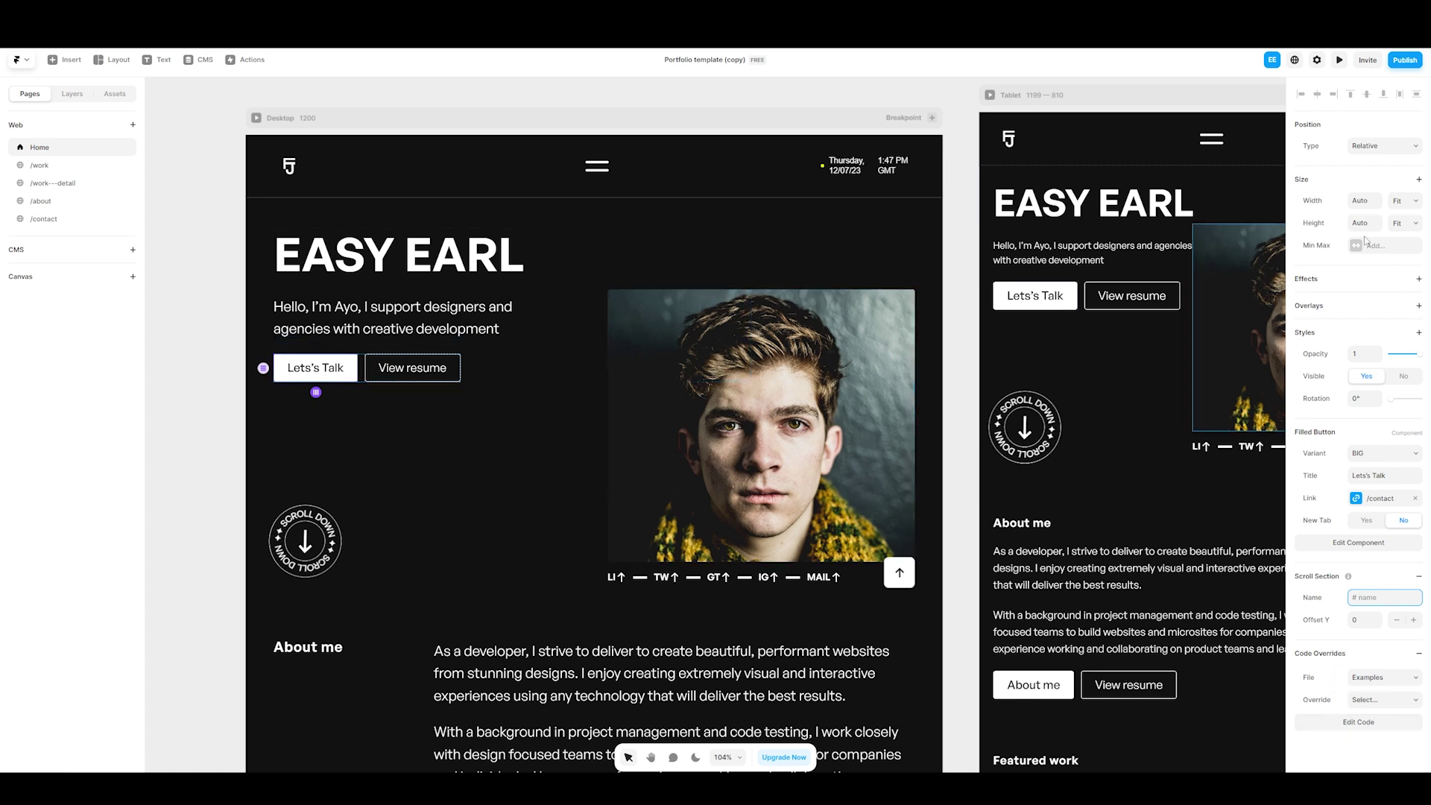
# Select the About me section in the desktop layout and review its layout and style properties
pyautogui.scroll(-4, 415, 410)
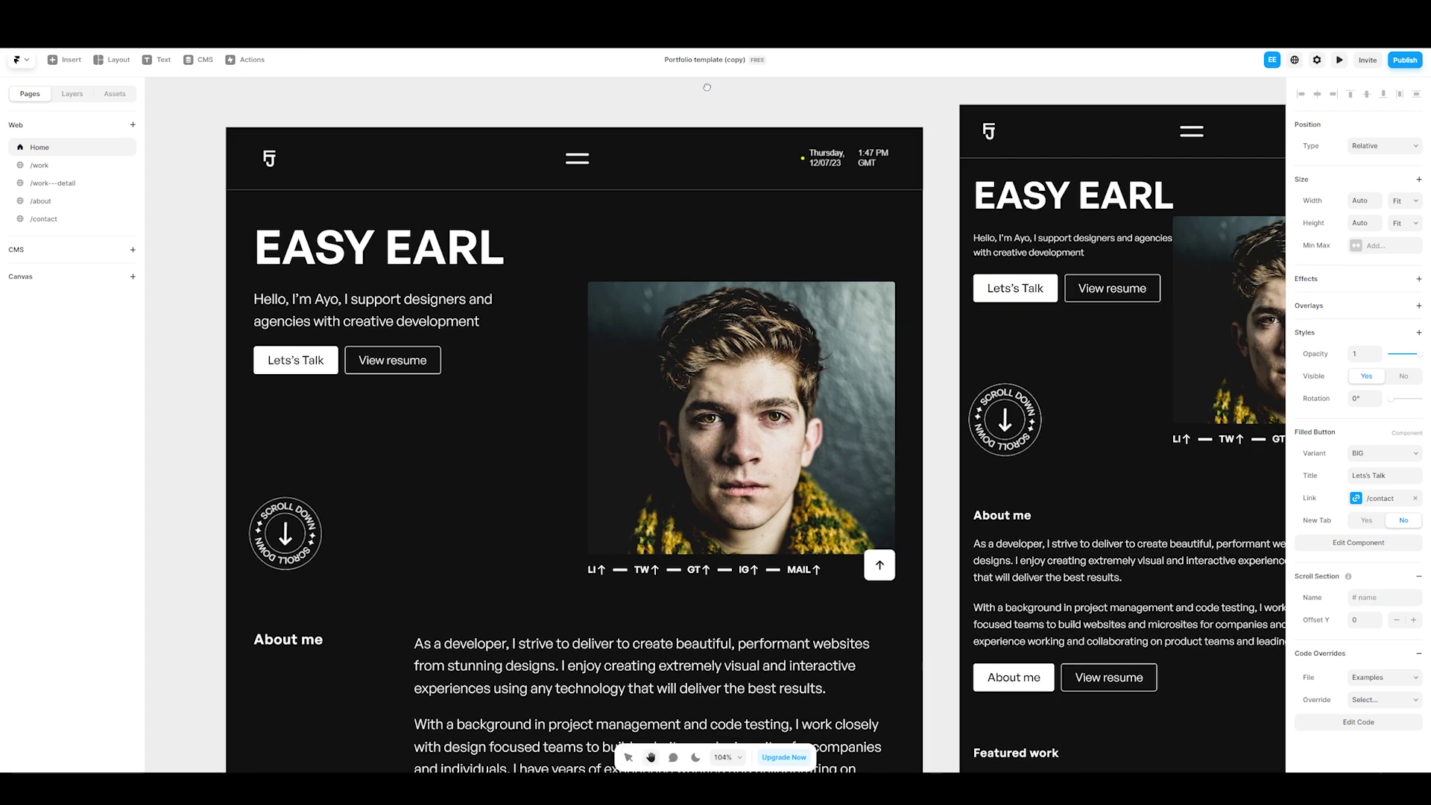
pyautogui.click(329, 360)
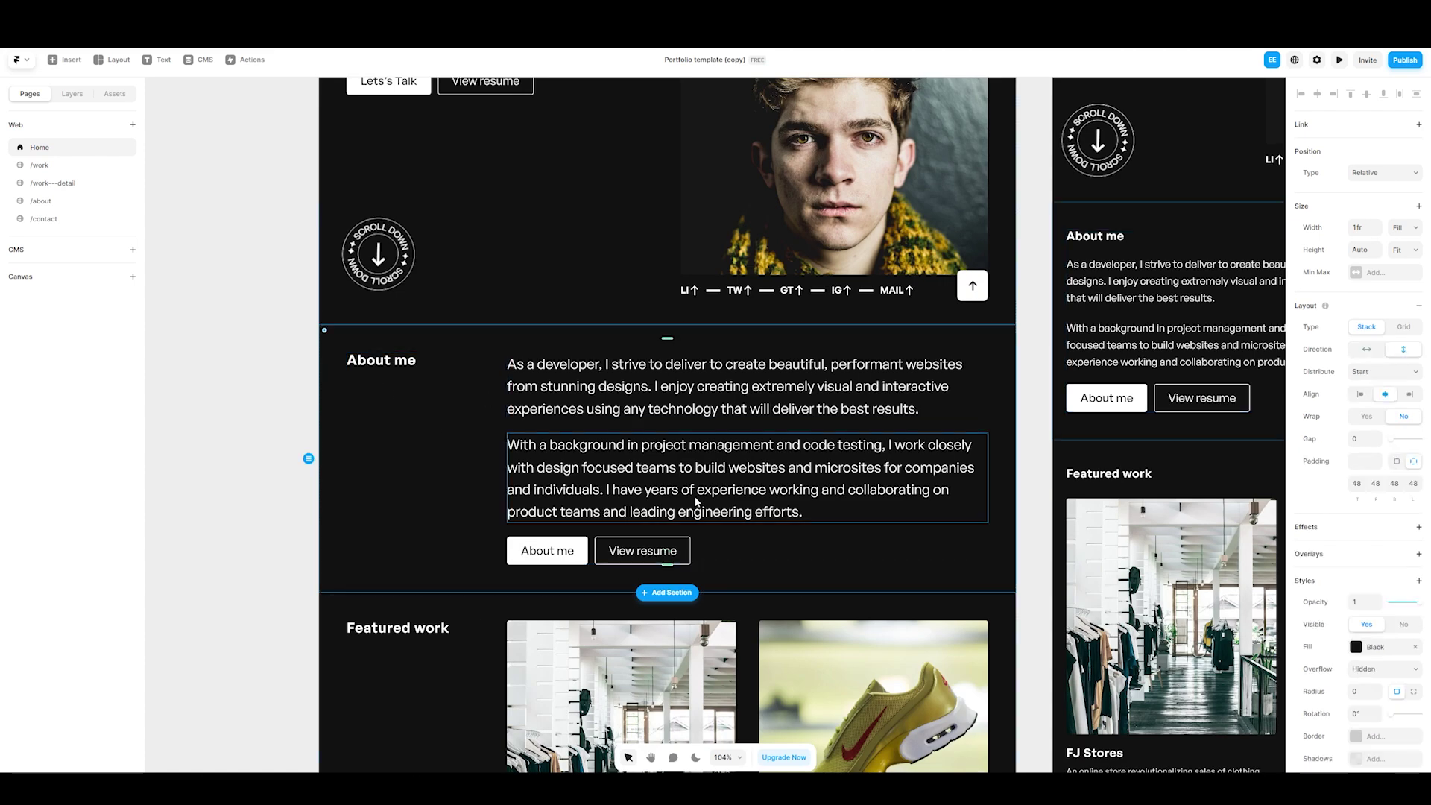
pyautogui.scroll(-1, 1393, 621)
pyautogui.scroll(-3, 1393, 621)
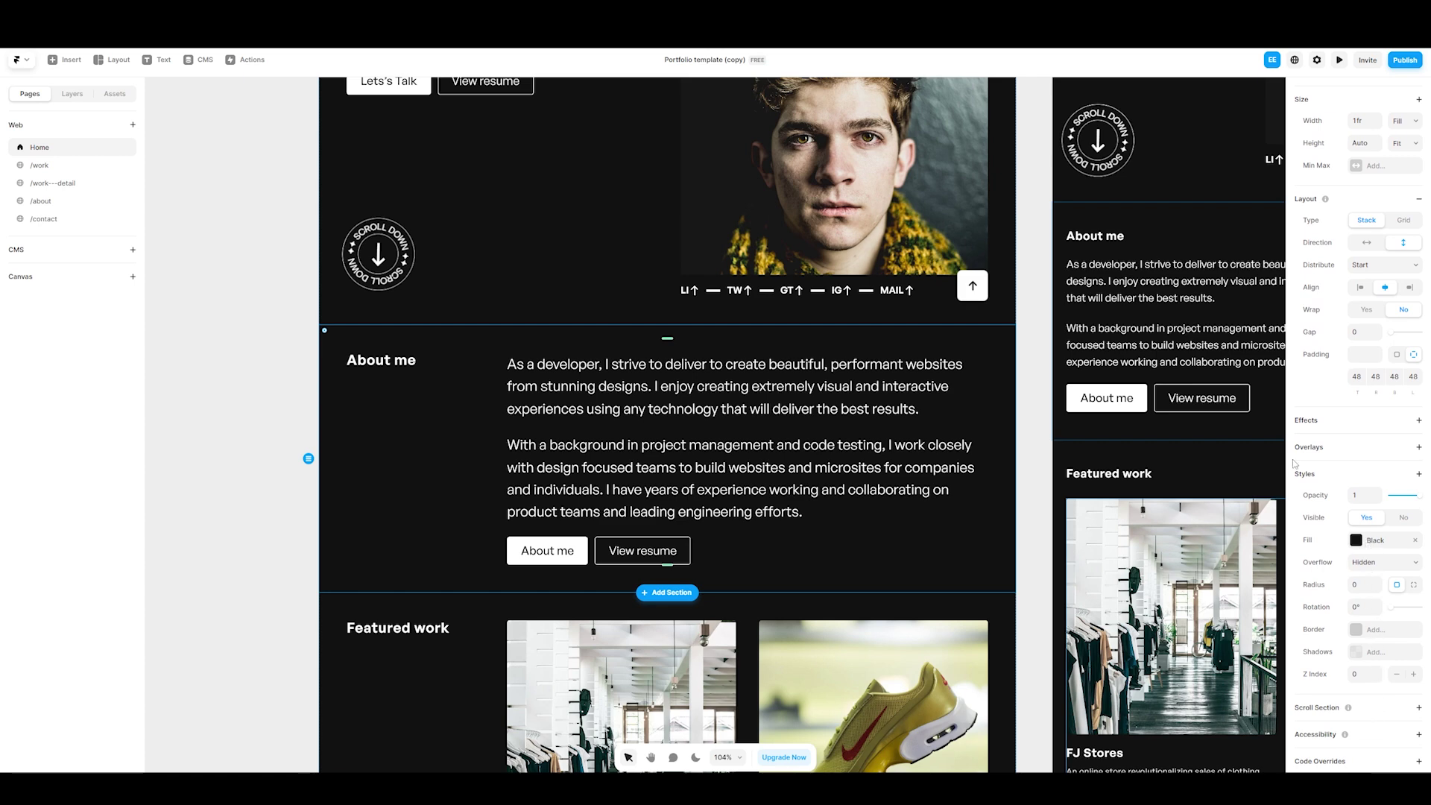
pyautogui.scroll(3, 1346, 430)
pyautogui.scroll(5, 668, 376)
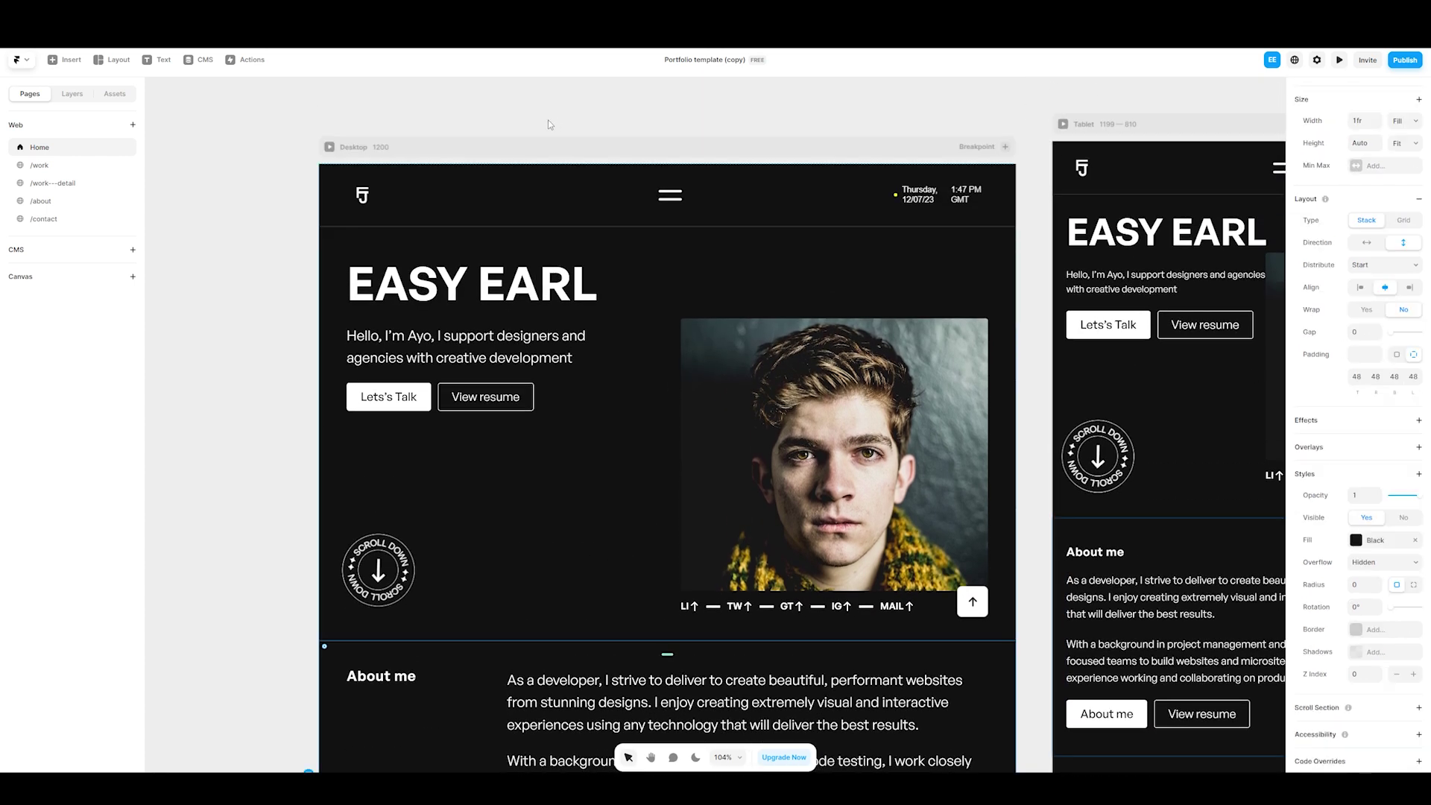
pyautogui.click(1251, 123)
pyautogui.scroll(-2, 401, 193)
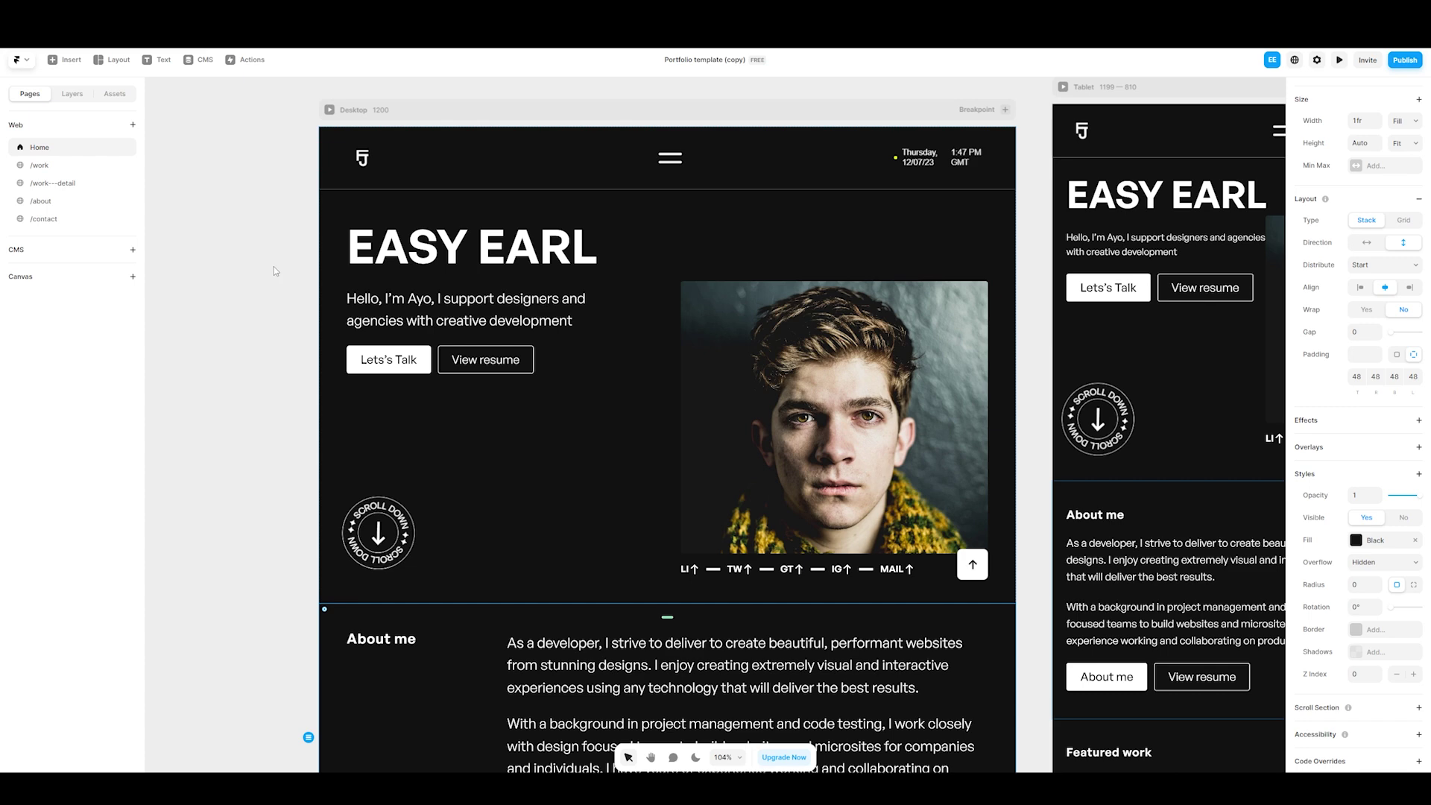
# Try out selecting the EASY EARL heading in the desktop layout and select the hero section around it
pyautogui.hscroll(2, 274, 266)
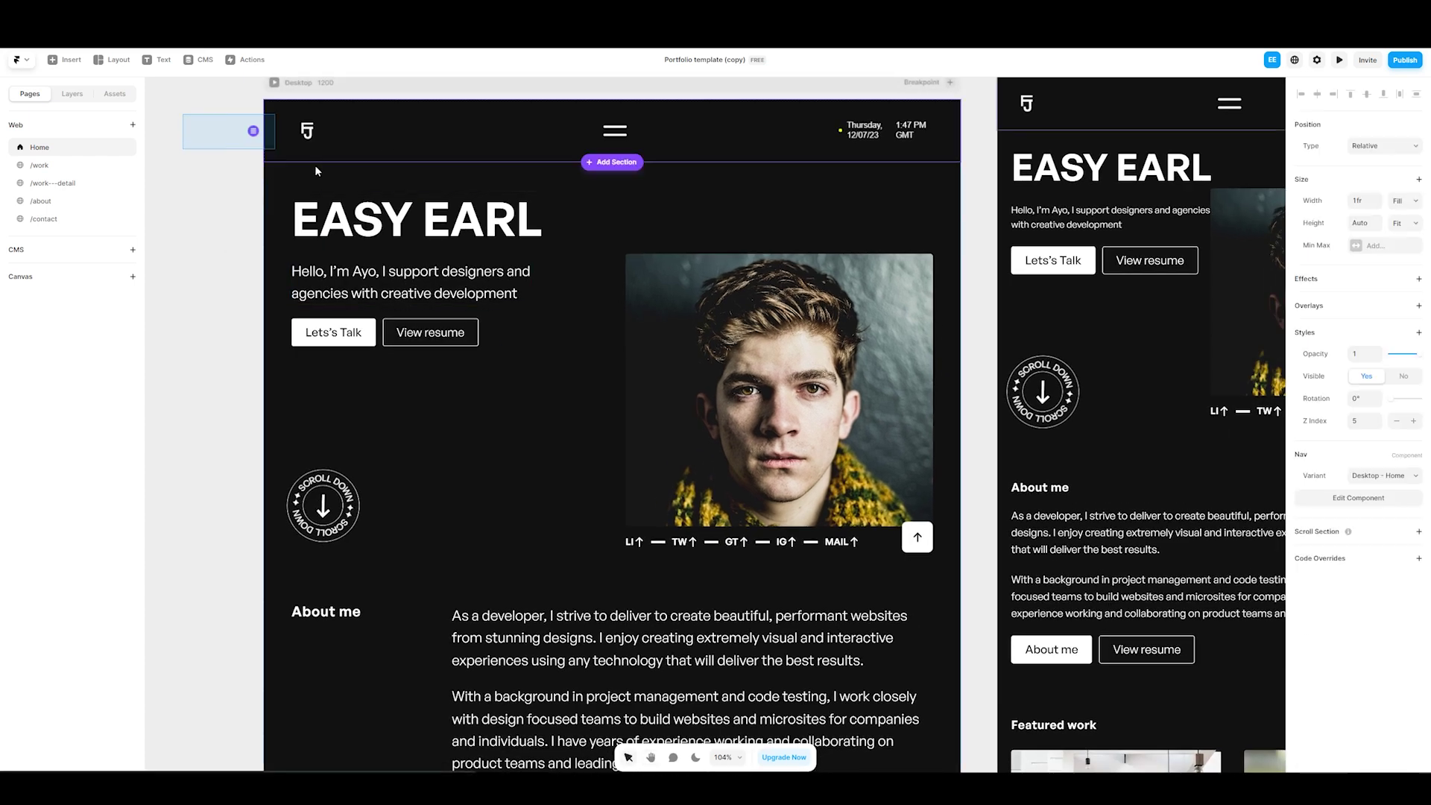
pyautogui.click(284, 196)
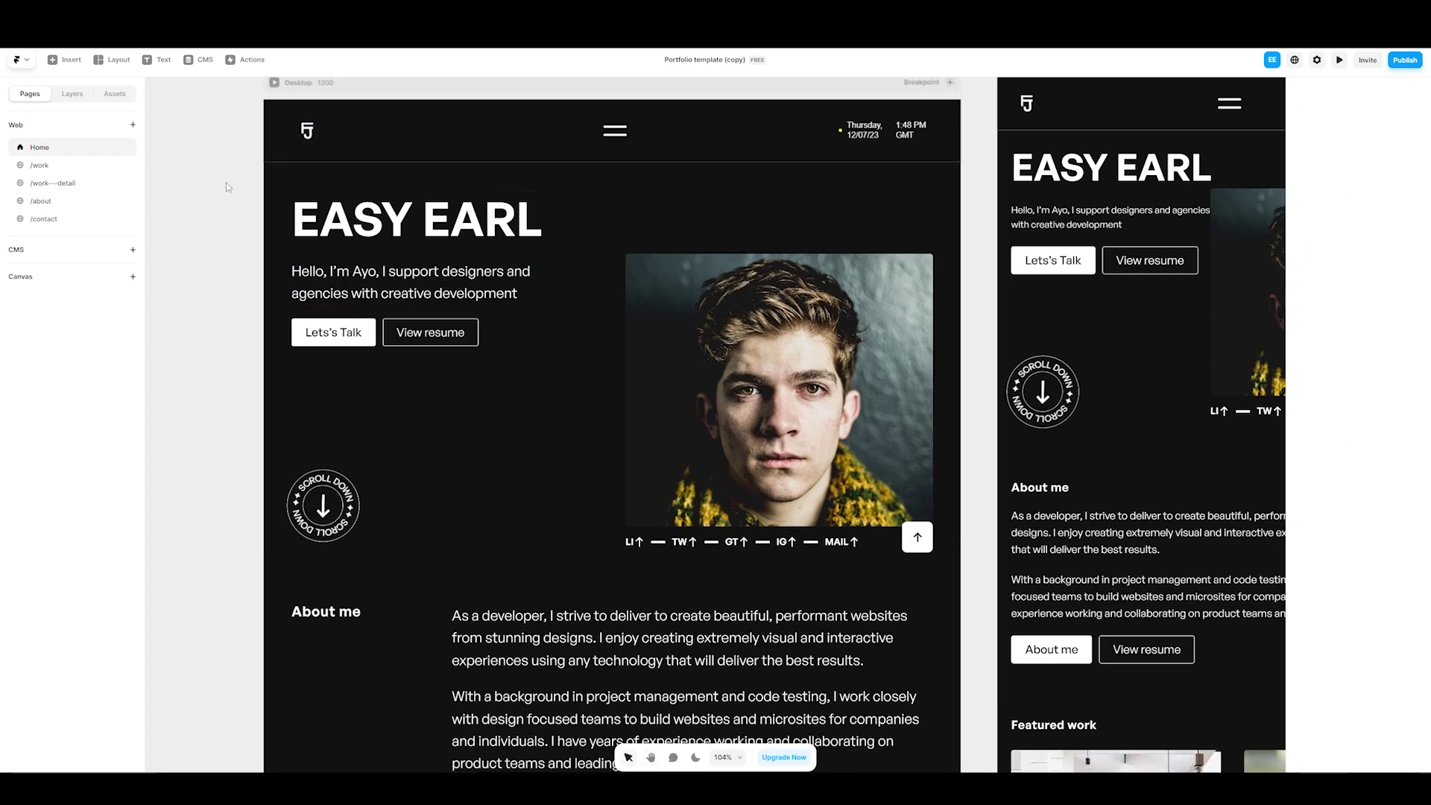
pyautogui.click(350, 220)
pyautogui.doubleClick(350, 220)
pyautogui.press('Escape')
pyautogui.moveTo(432, 213); pyautogui.dragTo(626, 211)
pyautogui.press('Escape')
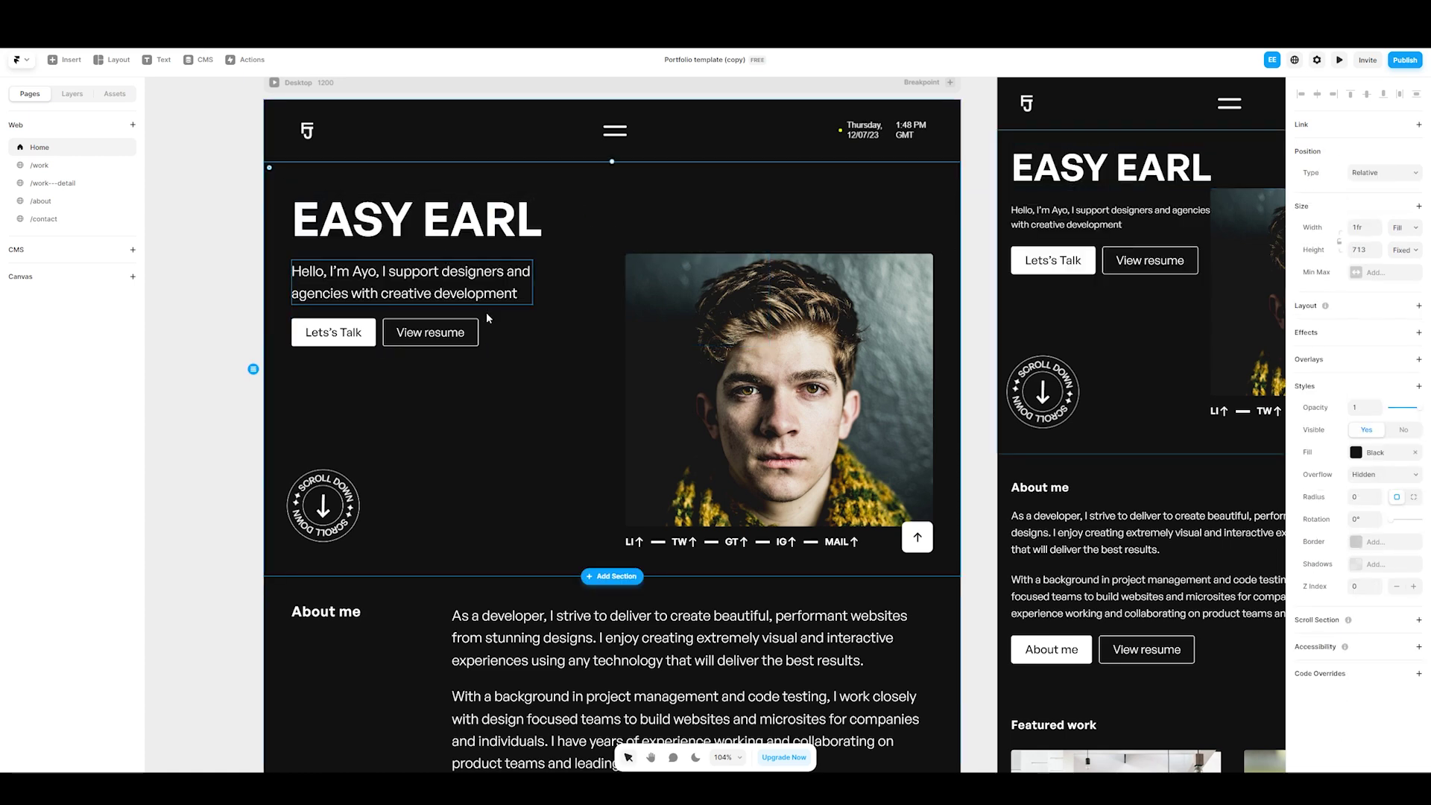
# Add a sample Blog collection to the CMS and look over the blank form for a new blog item
pyautogui.scroll(-2, 611, 447)
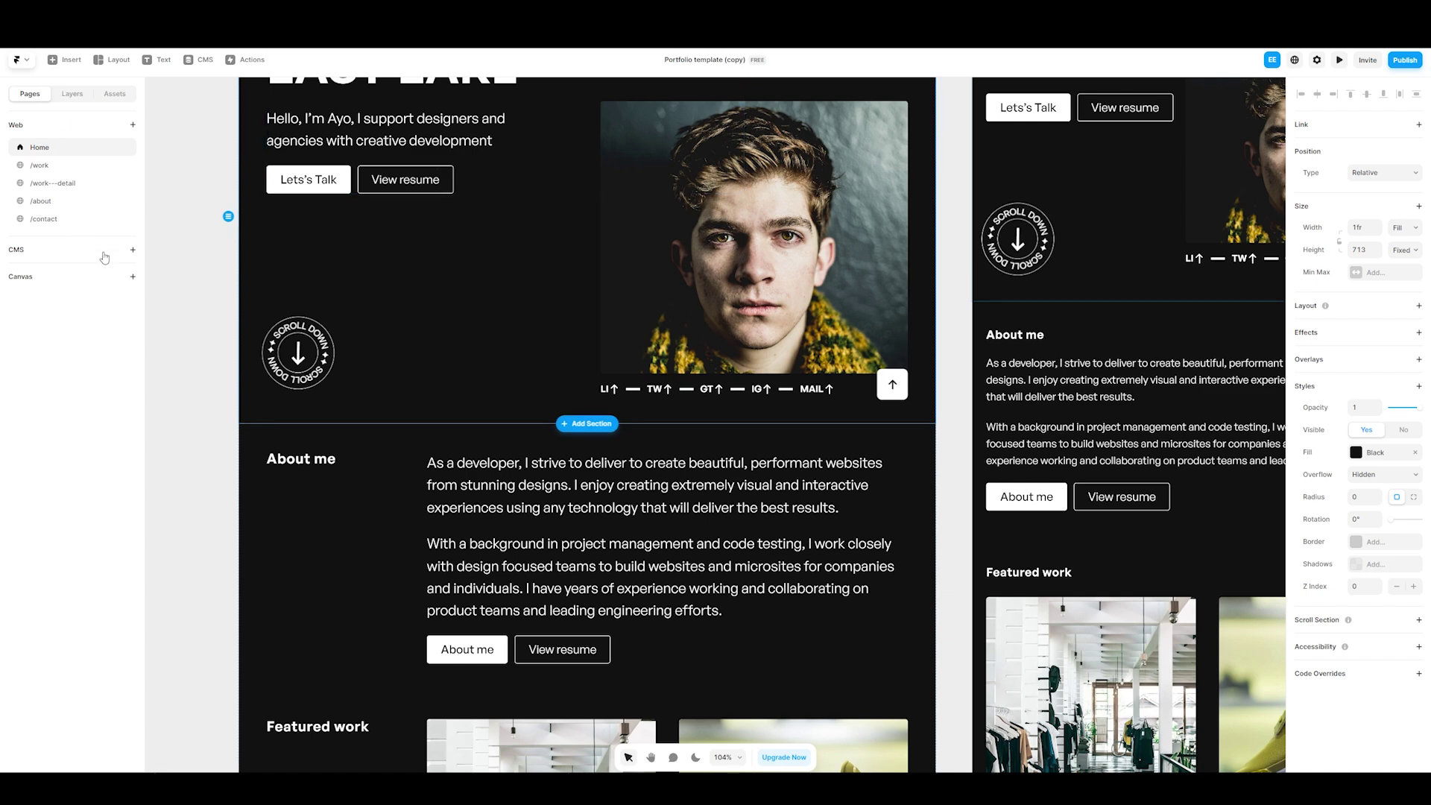
pyautogui.click(149, 266)
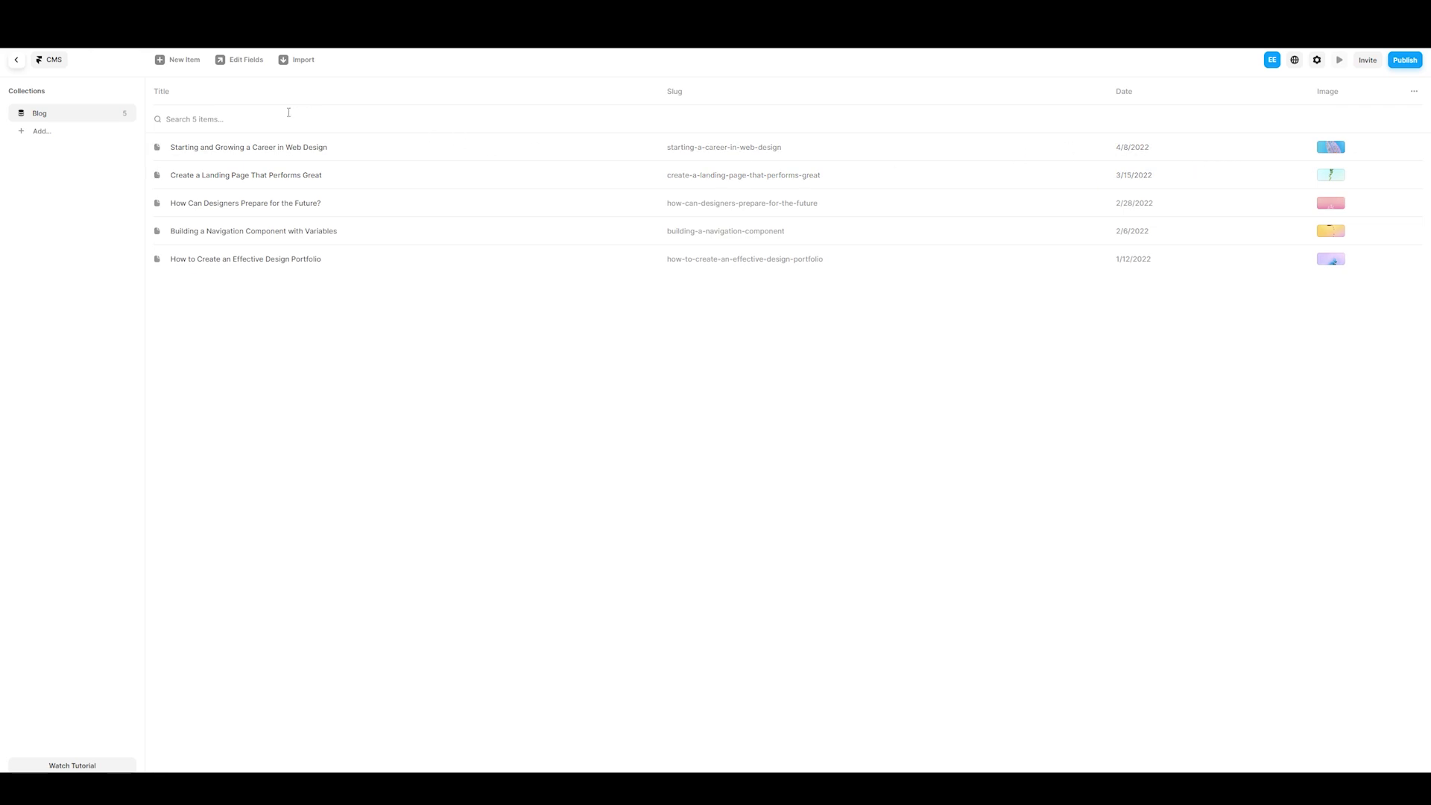
pyautogui.click(186, 61)
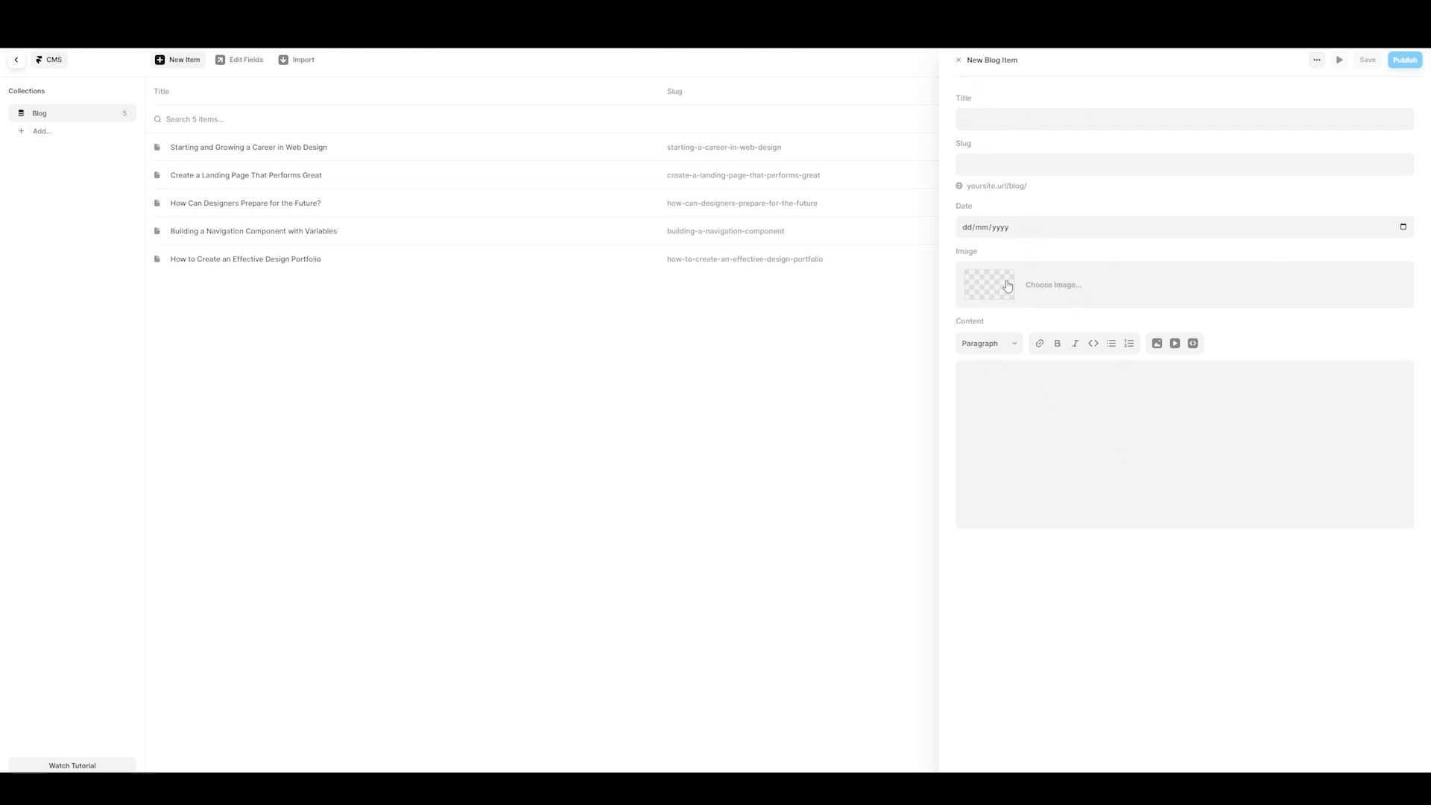
pyautogui.click(683, 412)
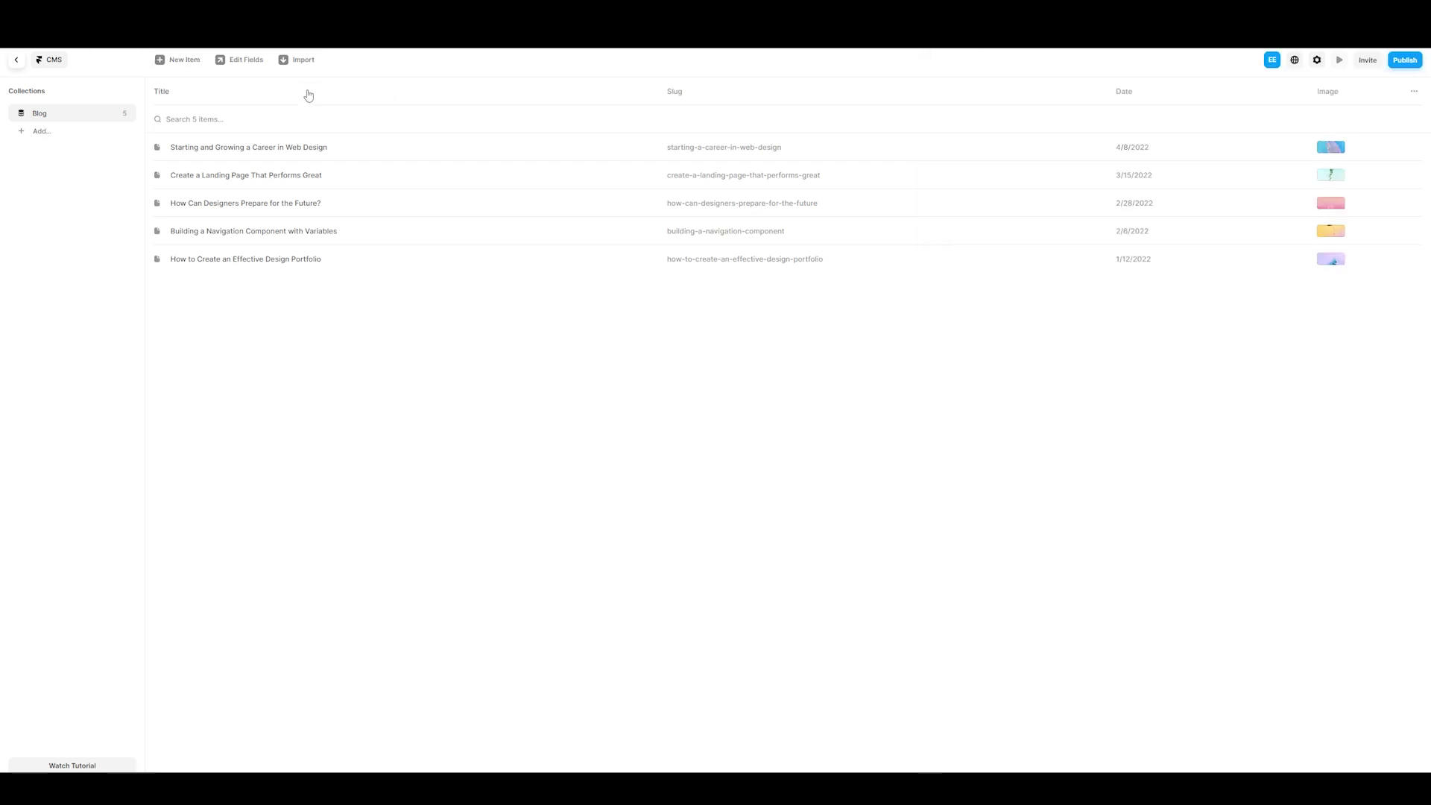
# Review the settings of the Blog collection's Title, Slug, Date, Image and Content fields
pyautogui.click(254, 66)
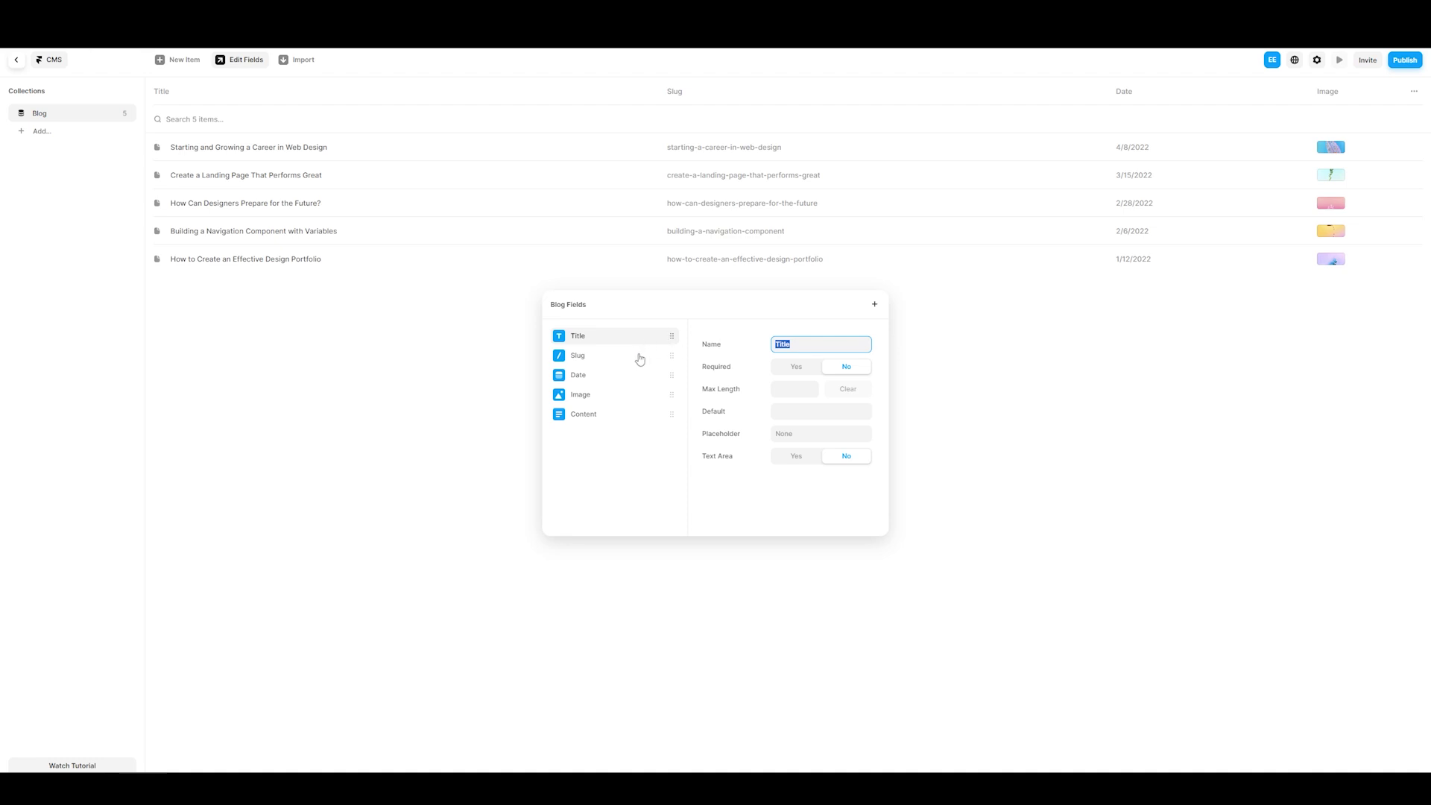
pyautogui.click(638, 357)
pyautogui.click(628, 375)
pyautogui.click(621, 394)
pyautogui.click(648, 413)
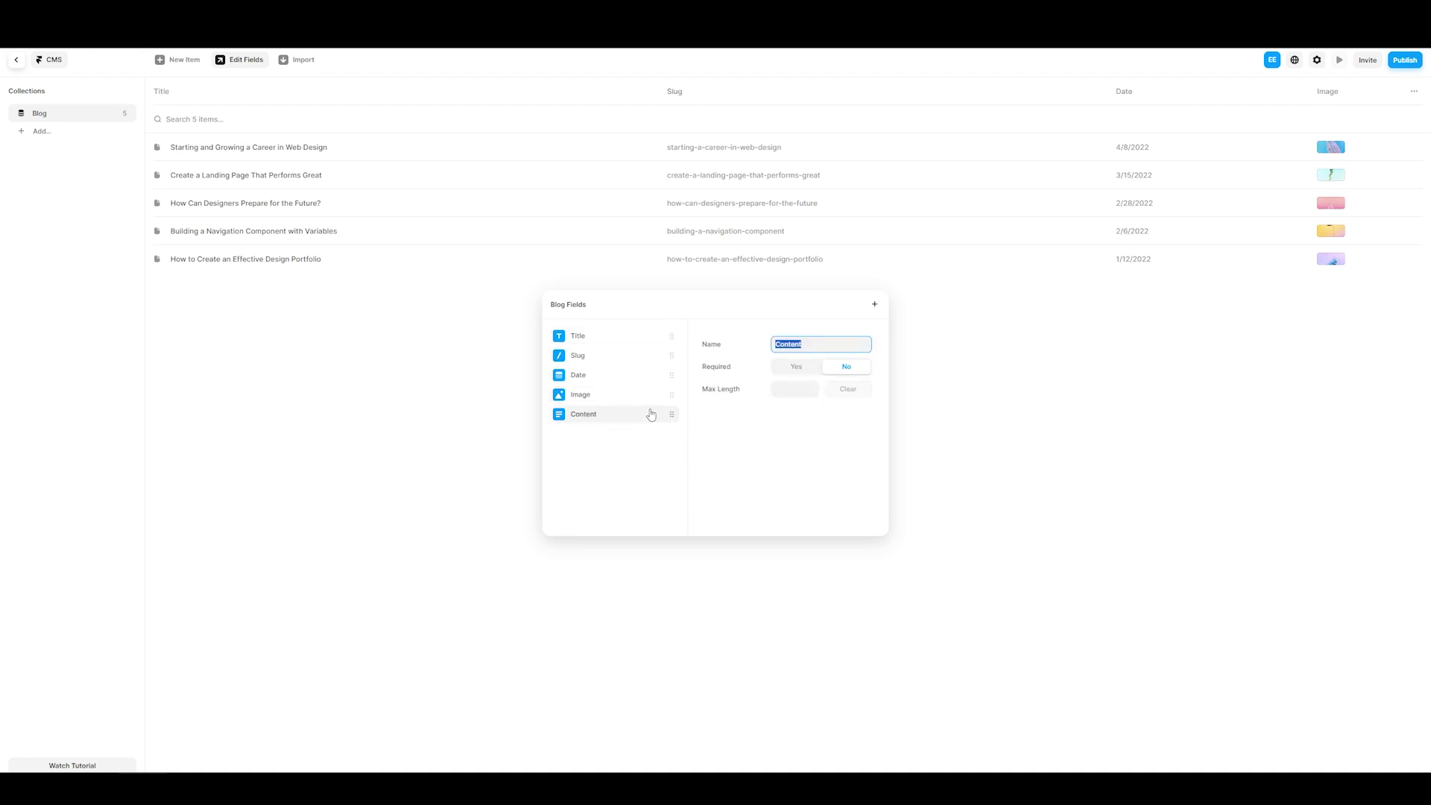
# Add a plain text field to the Blog collection's fields
pyautogui.click(876, 309)
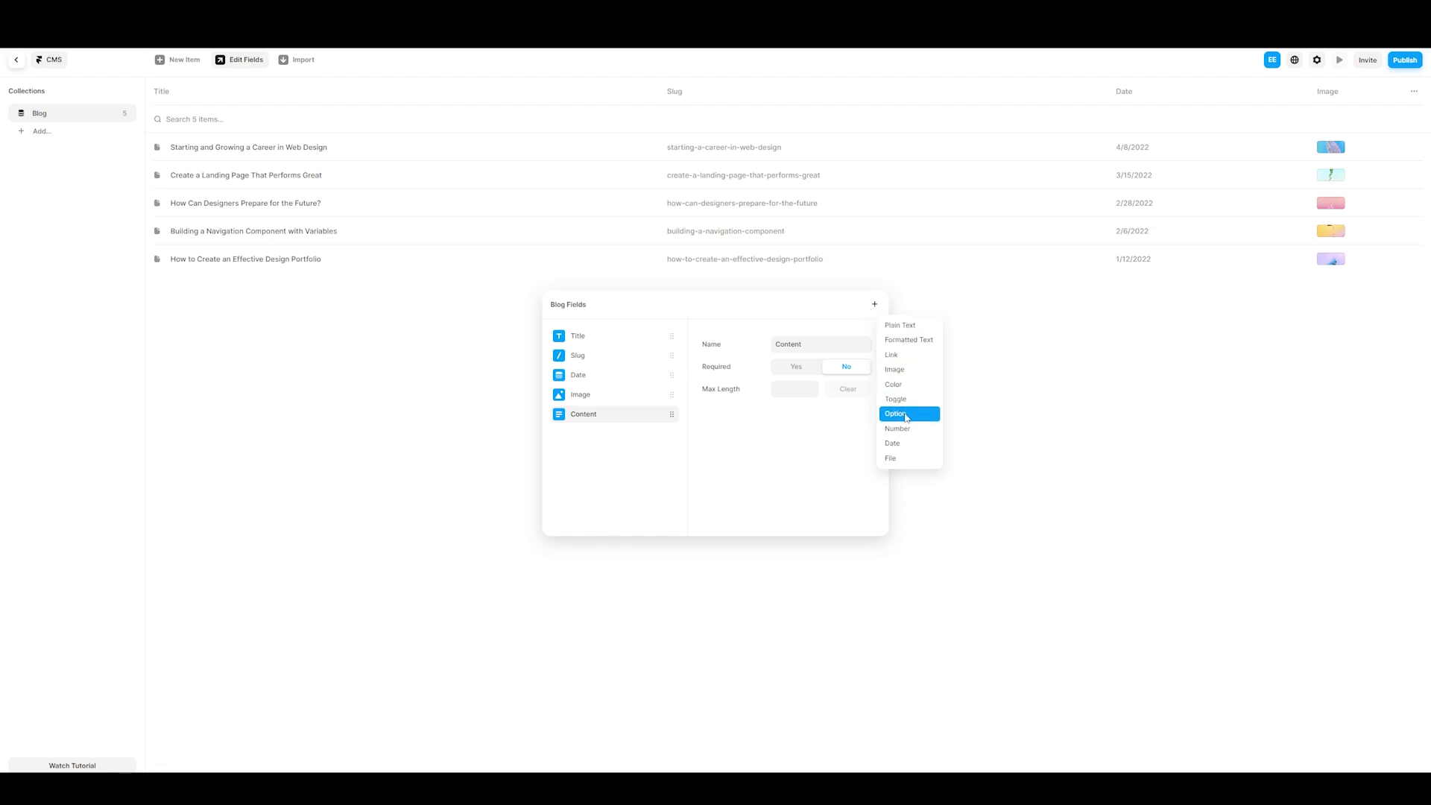
pyautogui.click(885, 330)
pyautogui.click(813, 435)
pyautogui.click(765, 316)
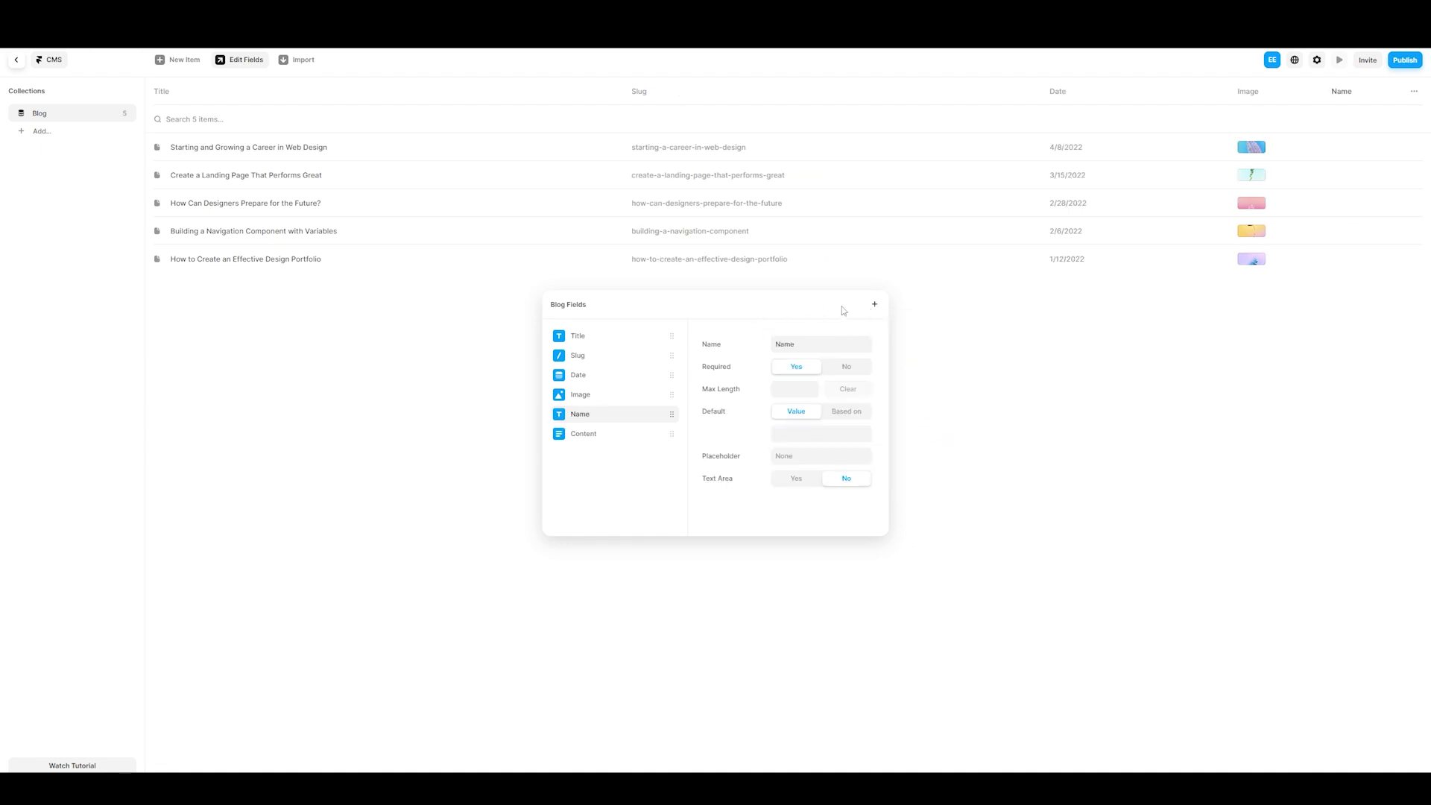
pyautogui.click(872, 306)
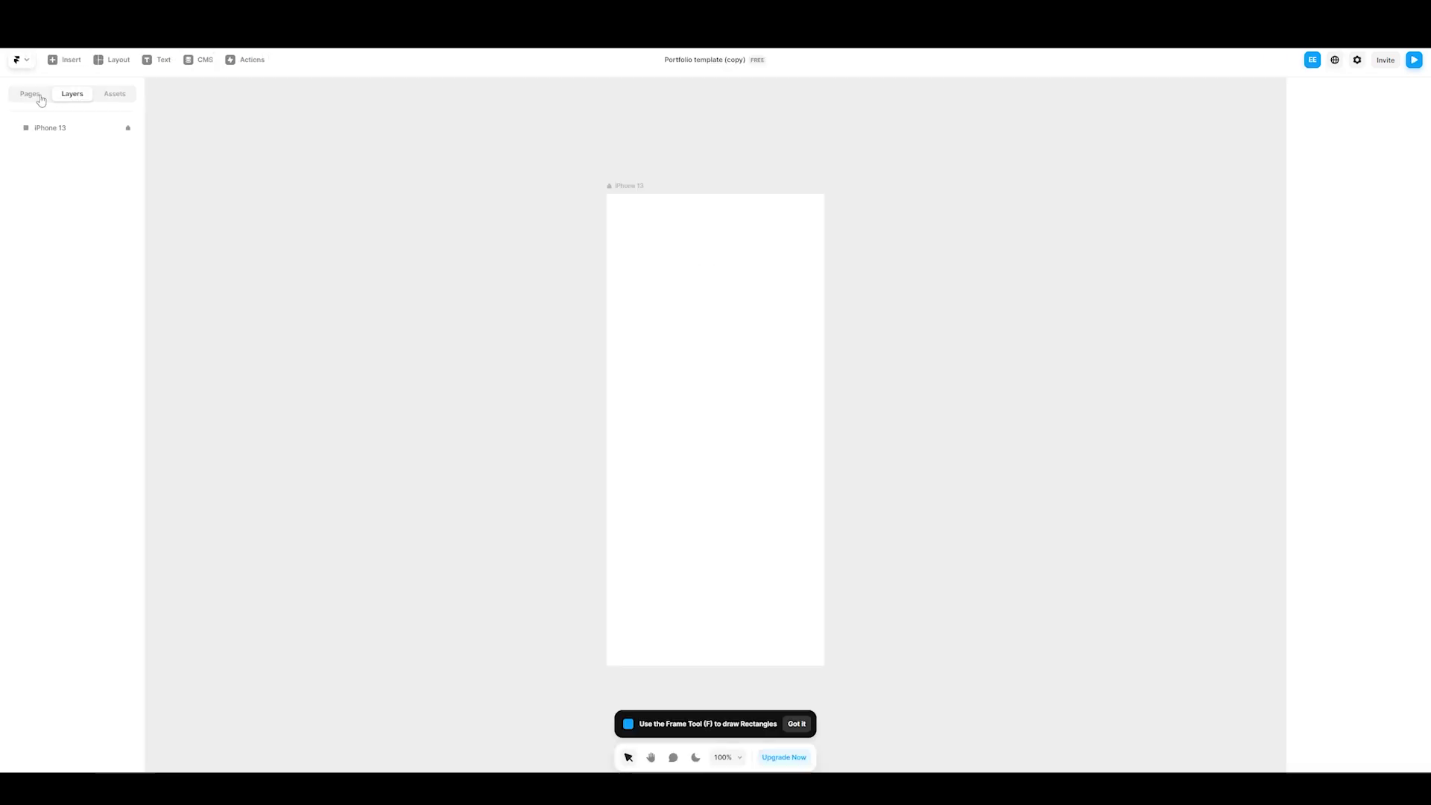
# Return to the Home page and review its layers and the project's components and styles
pyautogui.click(38, 97)
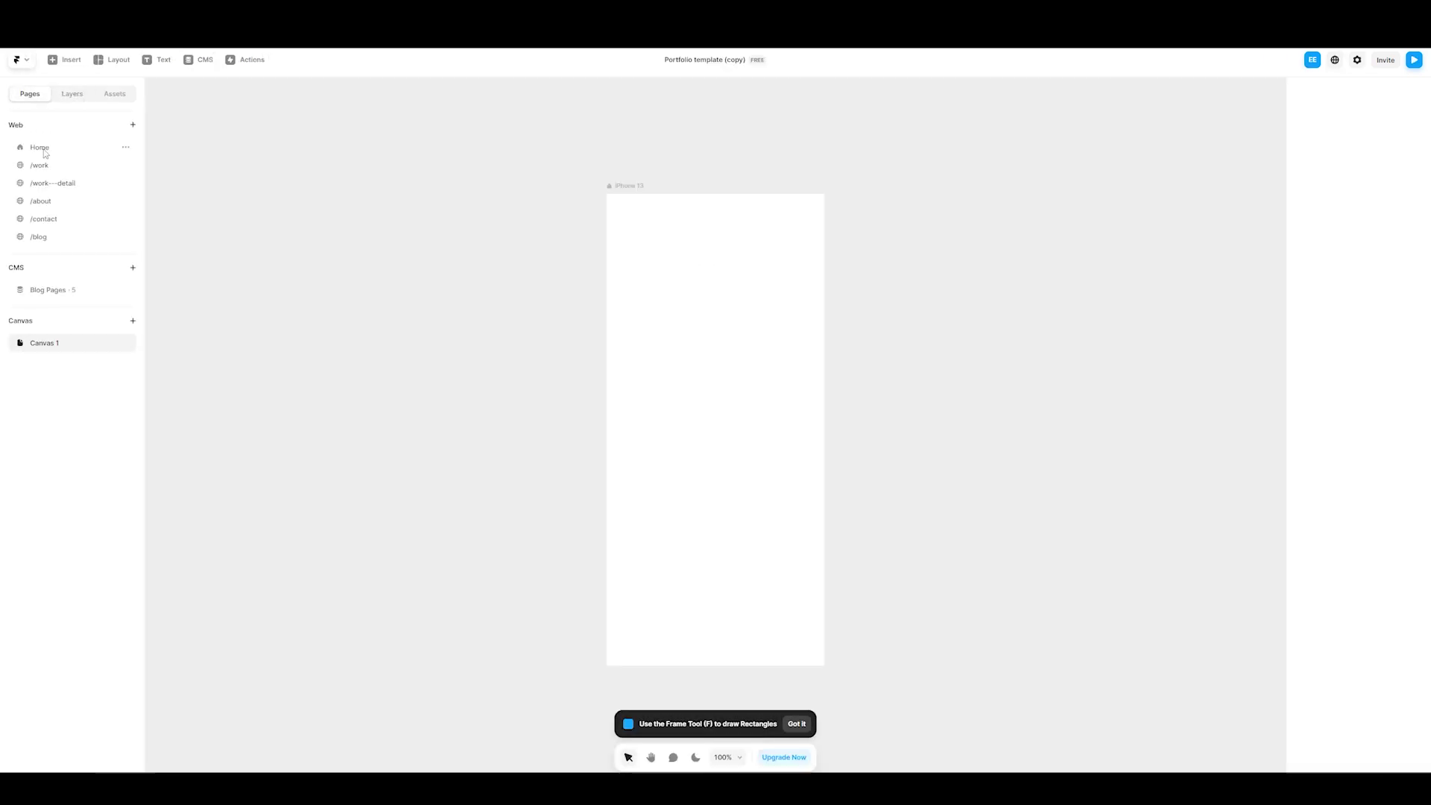
pyautogui.click(38, 147)
pyautogui.click(72, 94)
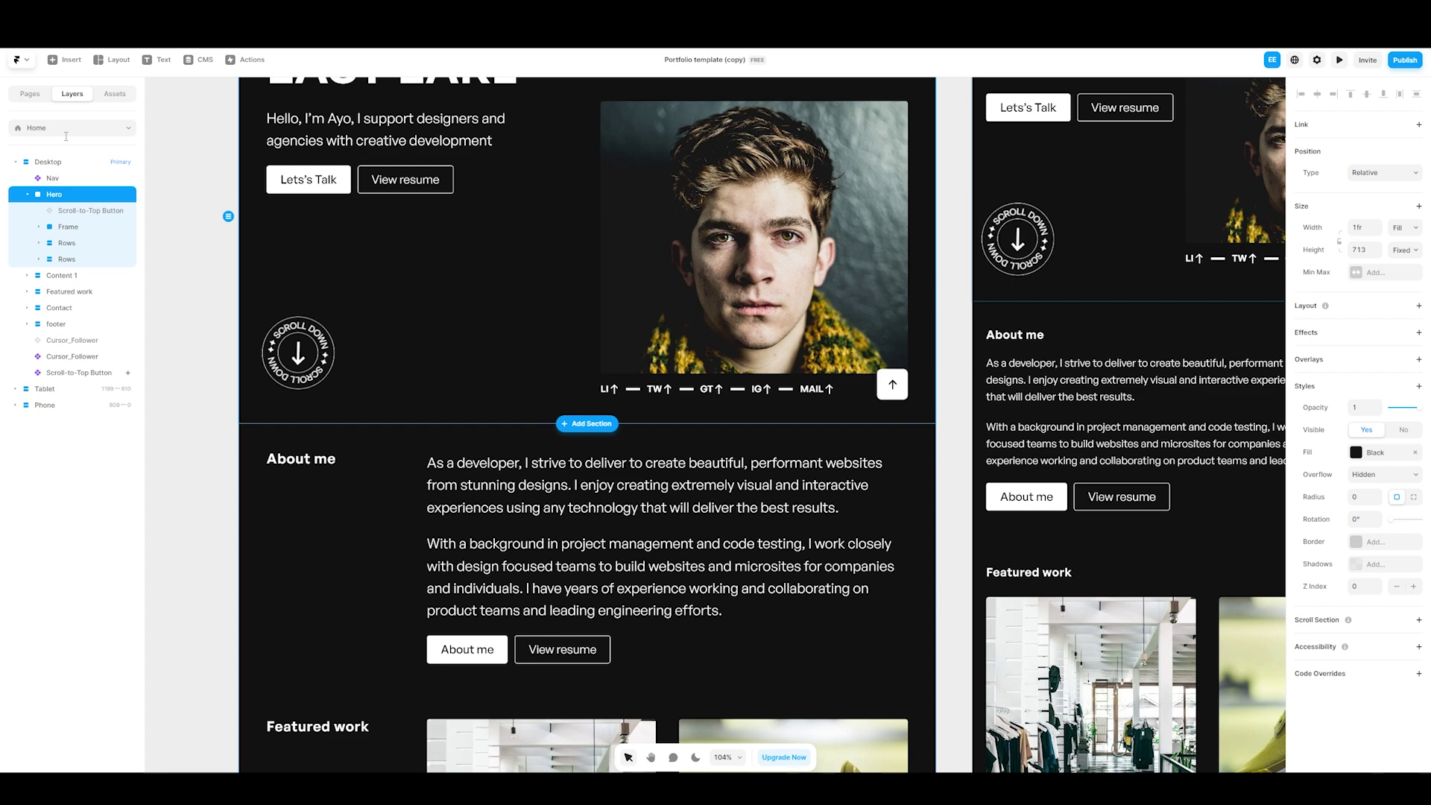
pyautogui.scroll(5, 653, 291)
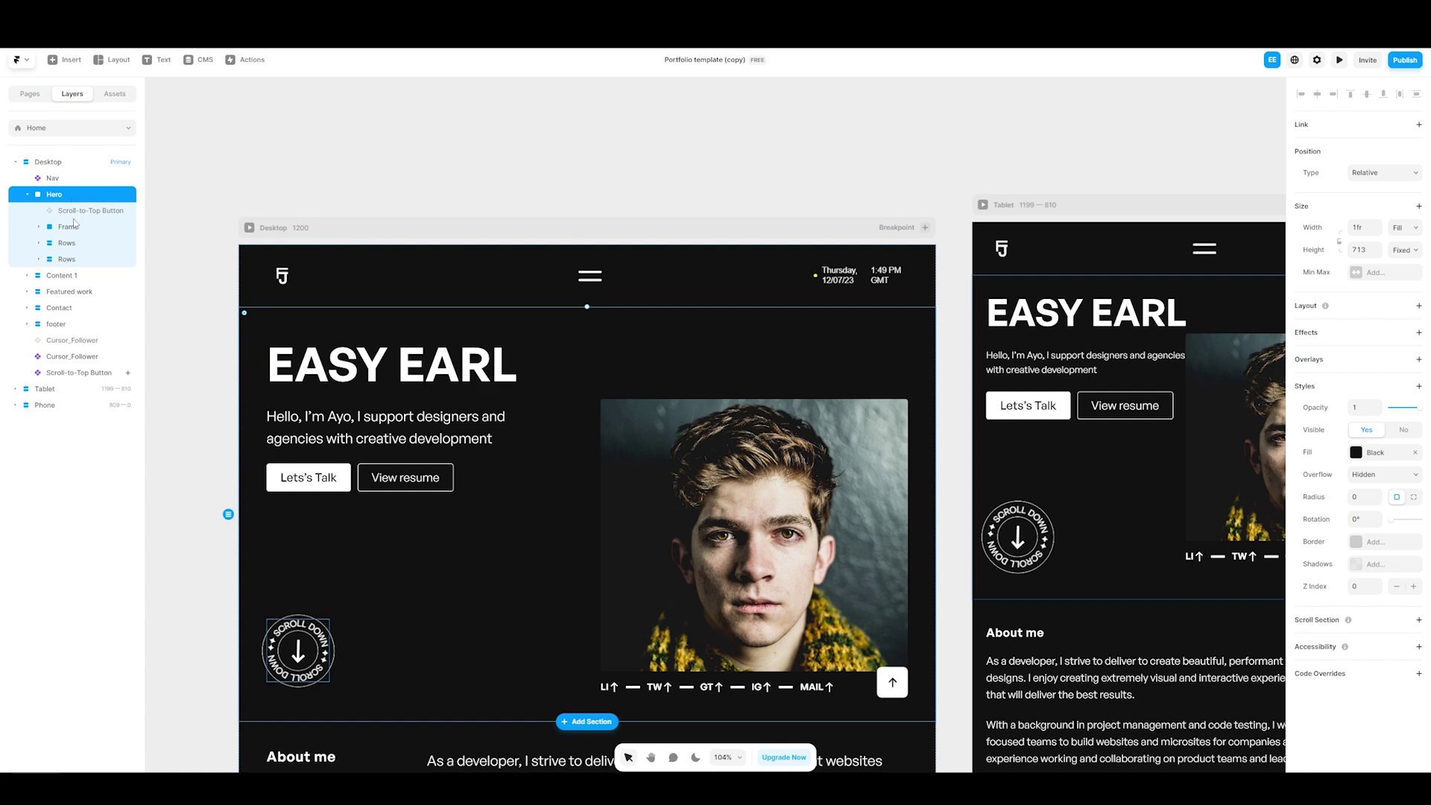
pyautogui.click(110, 97)
pyautogui.scroll(-1, 75, 313)
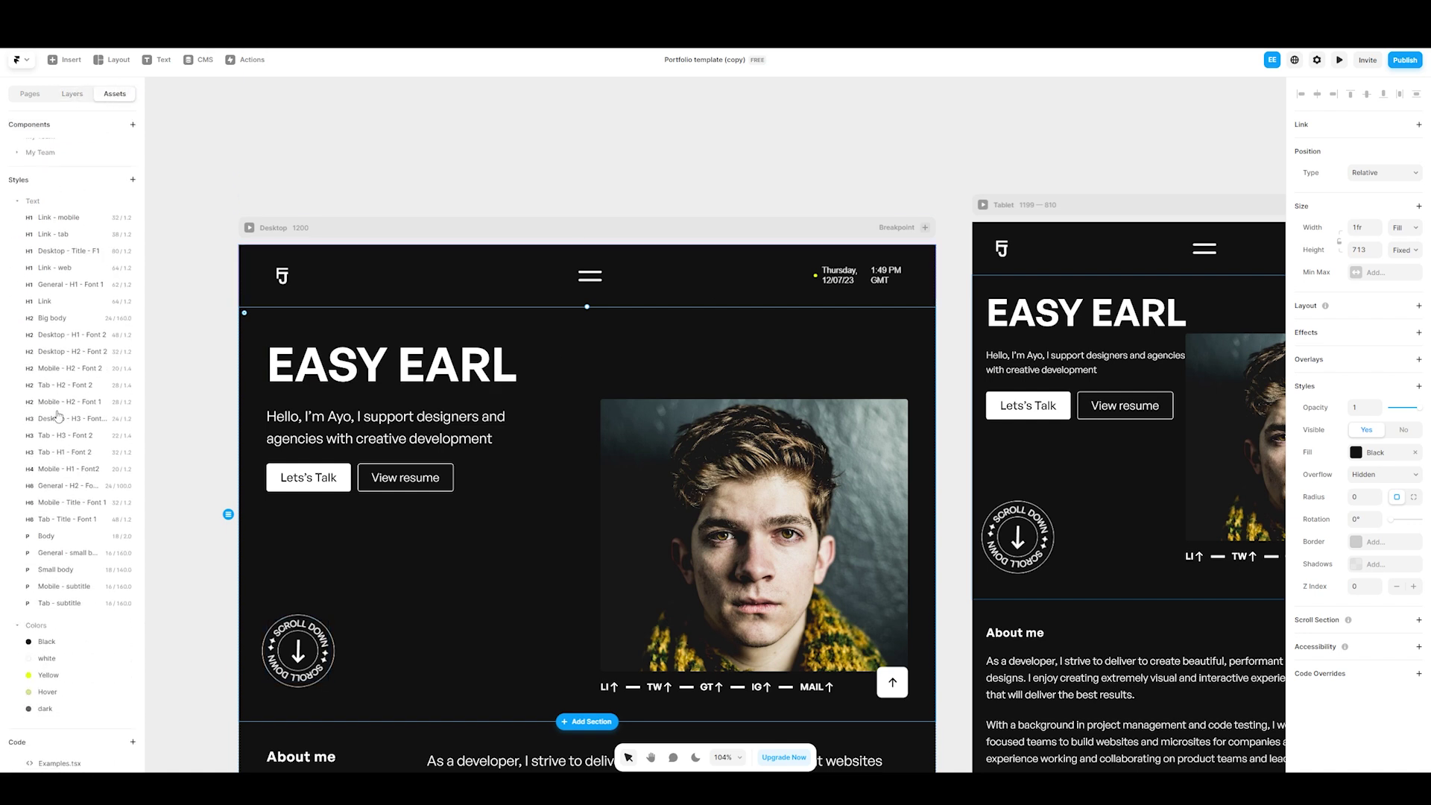
pyautogui.scroll(1, 45, 284)
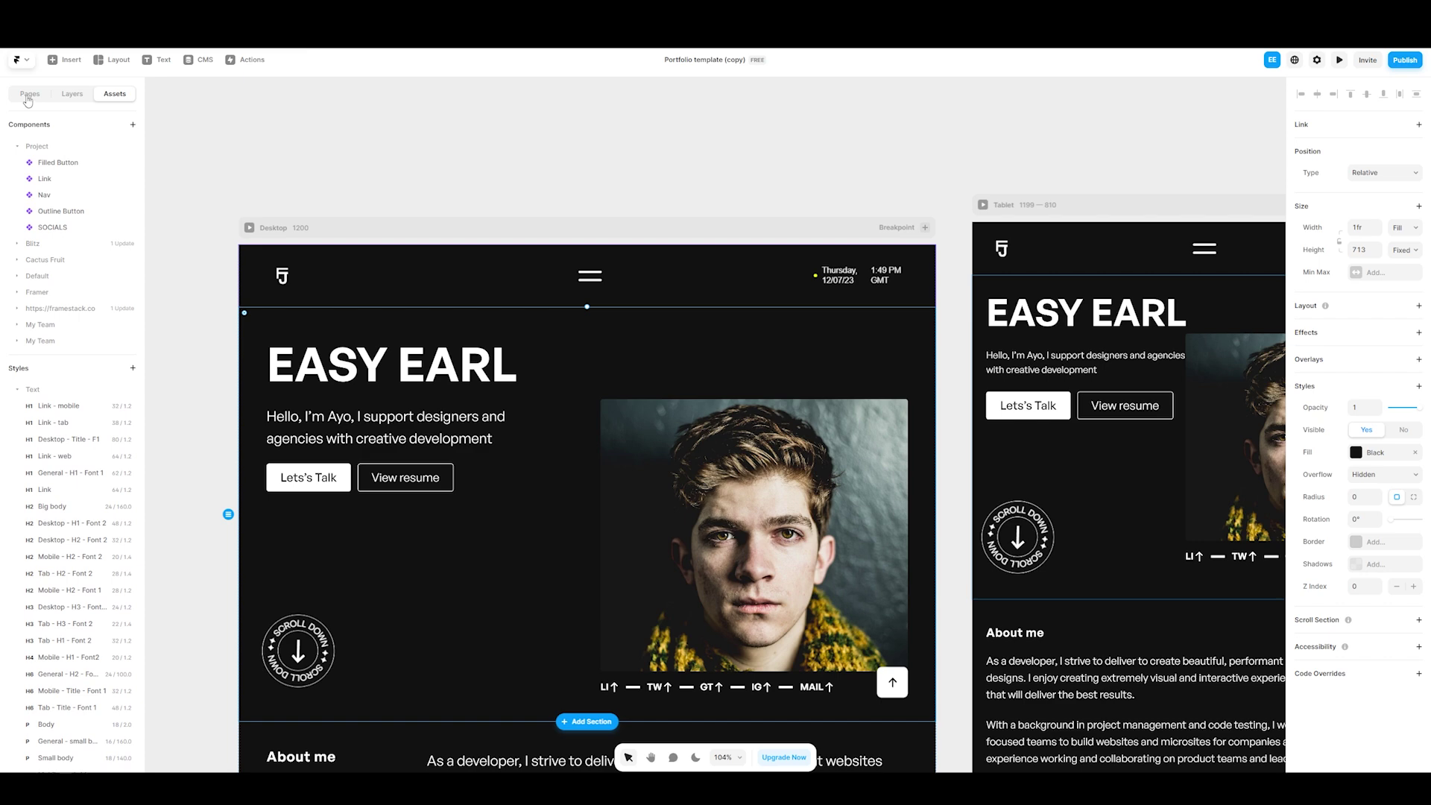
# Browse the insertable pages, sections, navigation bars, collection lists, forms and social elements
pyautogui.click(63, 61)
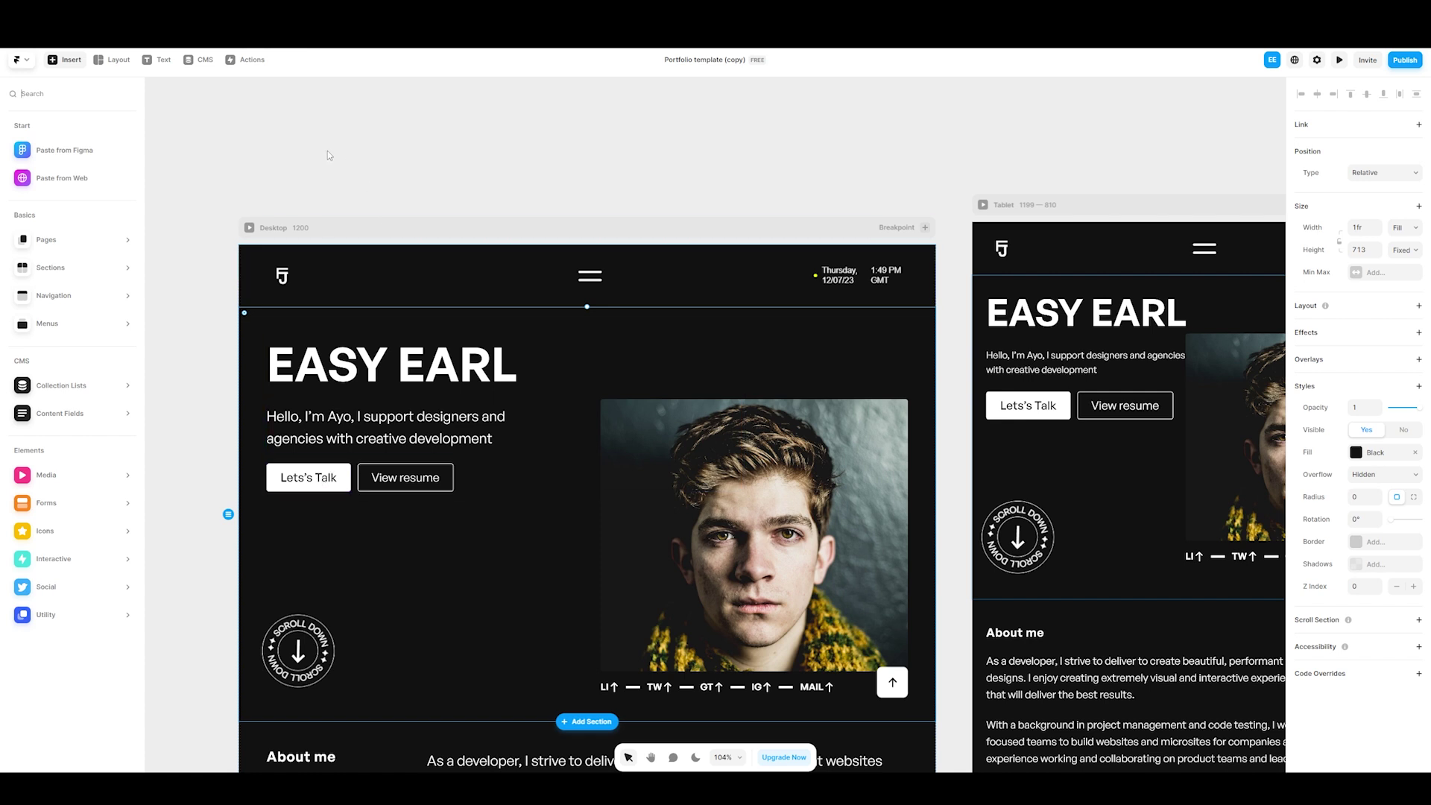
pyautogui.moveTo(64, 238)
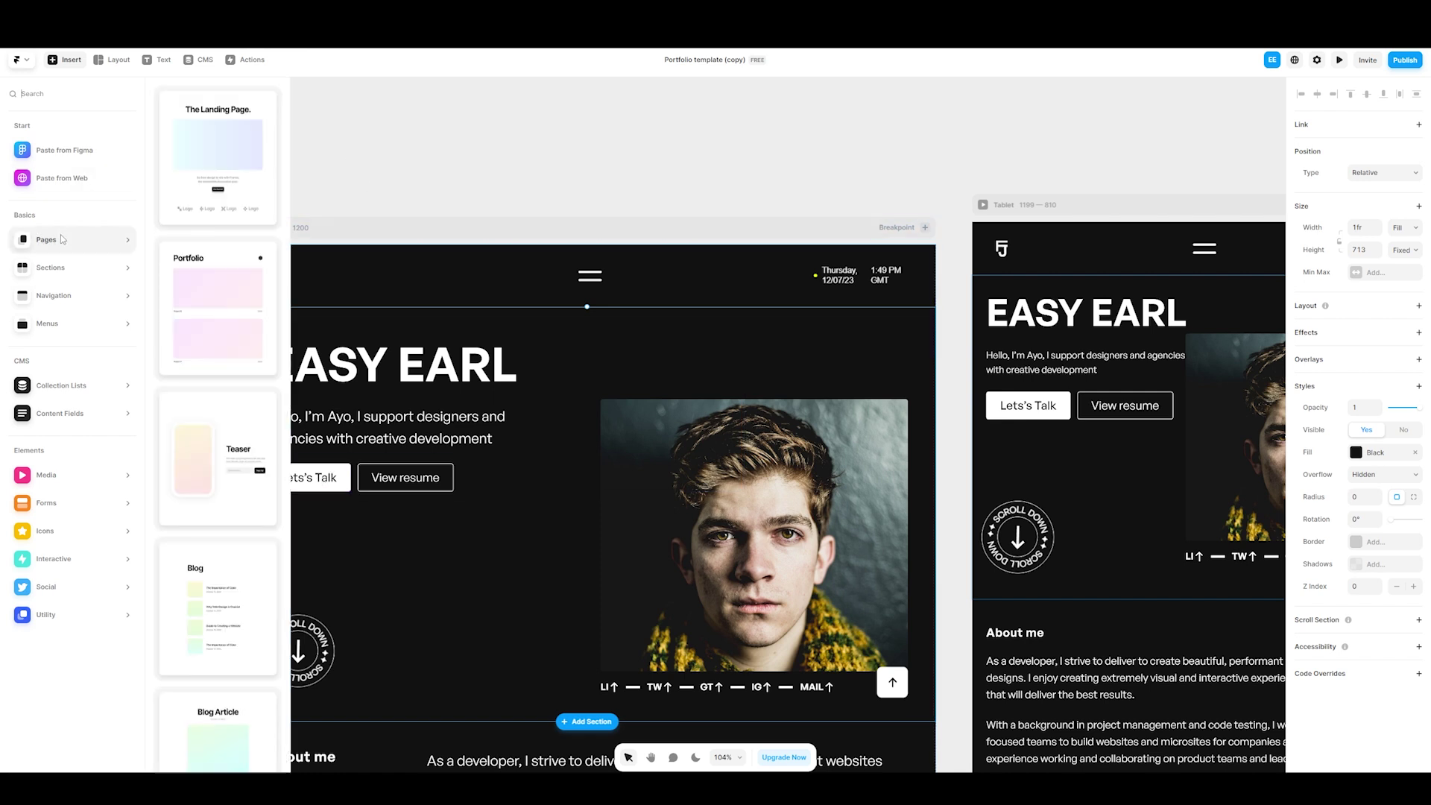
pyautogui.scroll(-10, 214, 431)
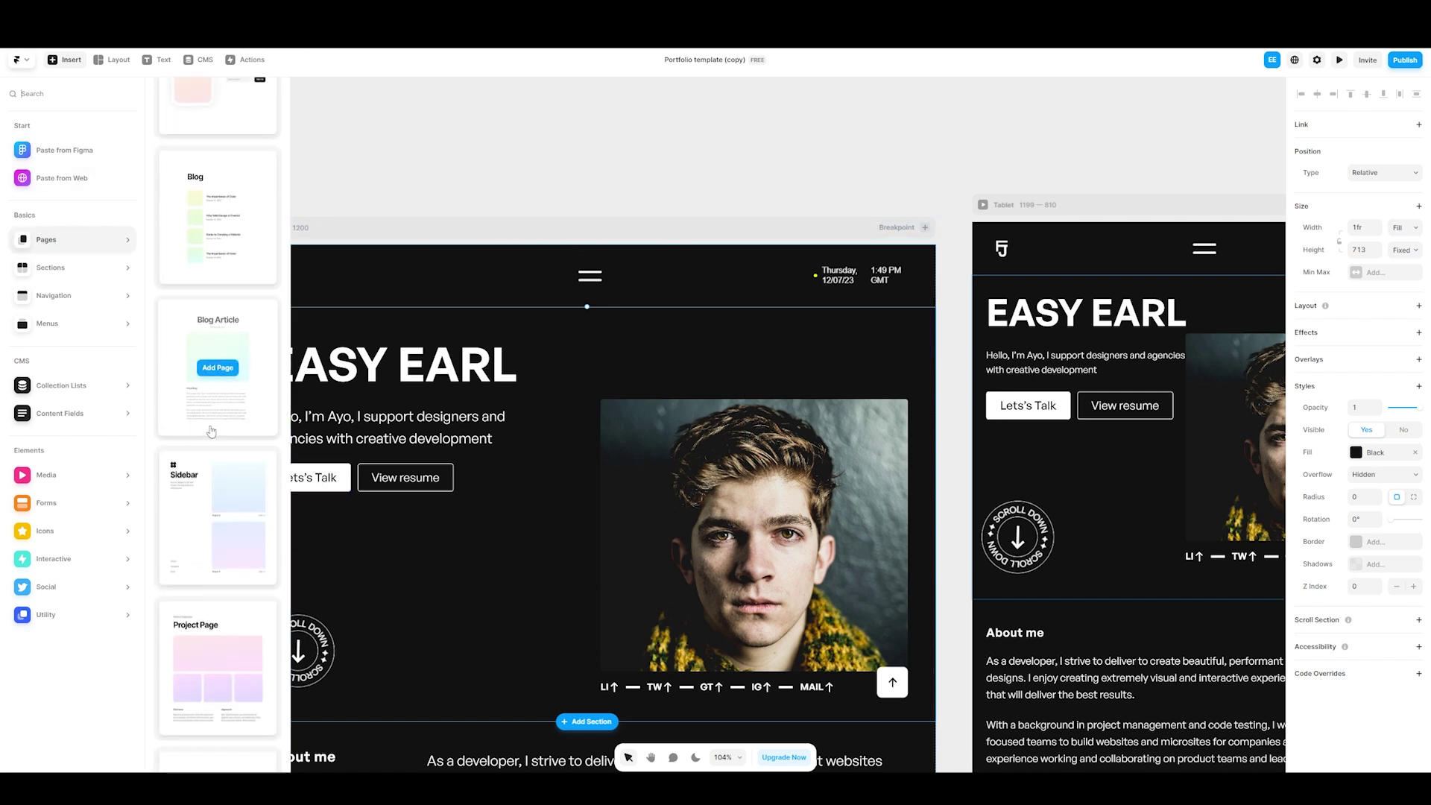
pyautogui.scroll(-3, 214, 431)
pyautogui.moveTo(47, 265)
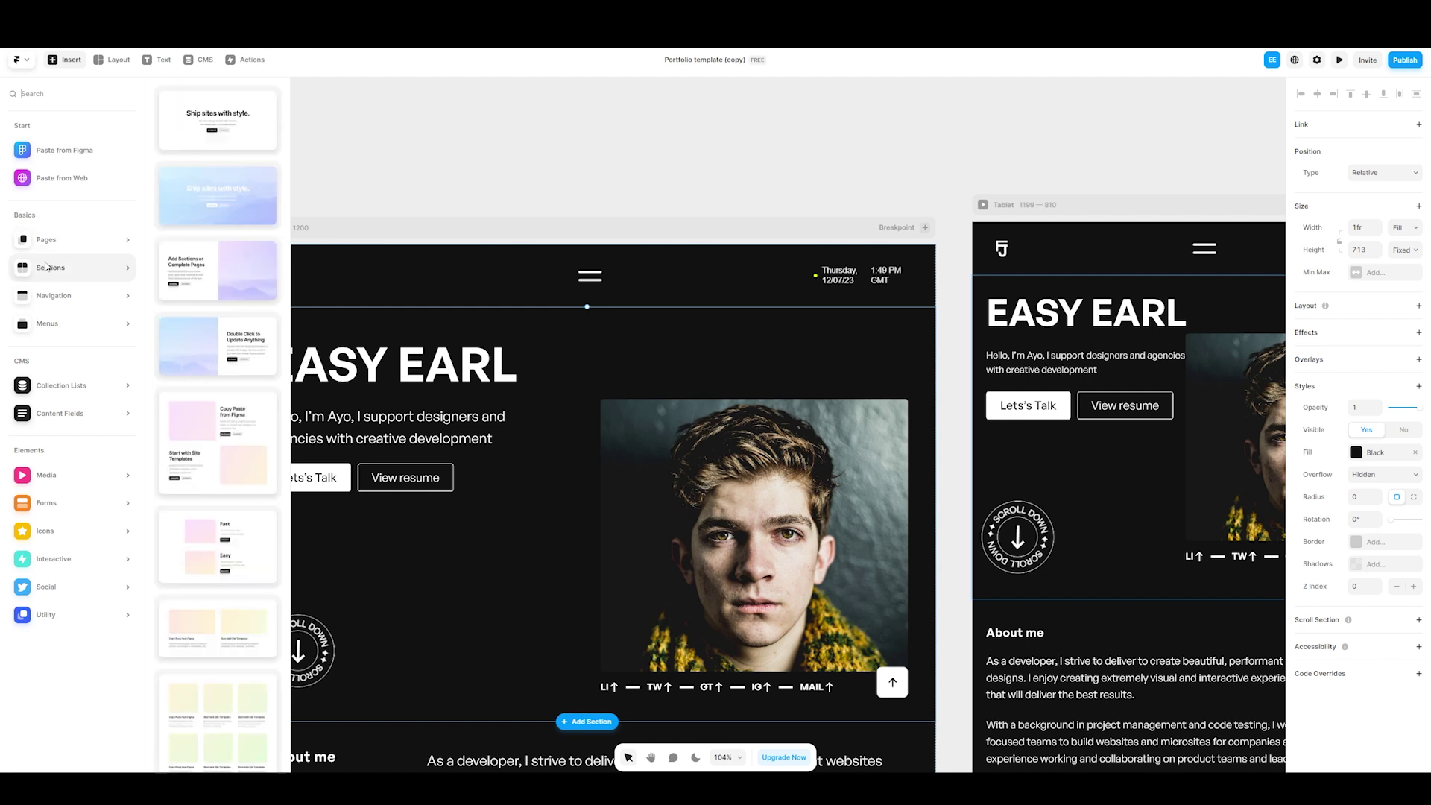
pyautogui.scroll(-5, 199, 256)
pyautogui.moveTo(68, 293)
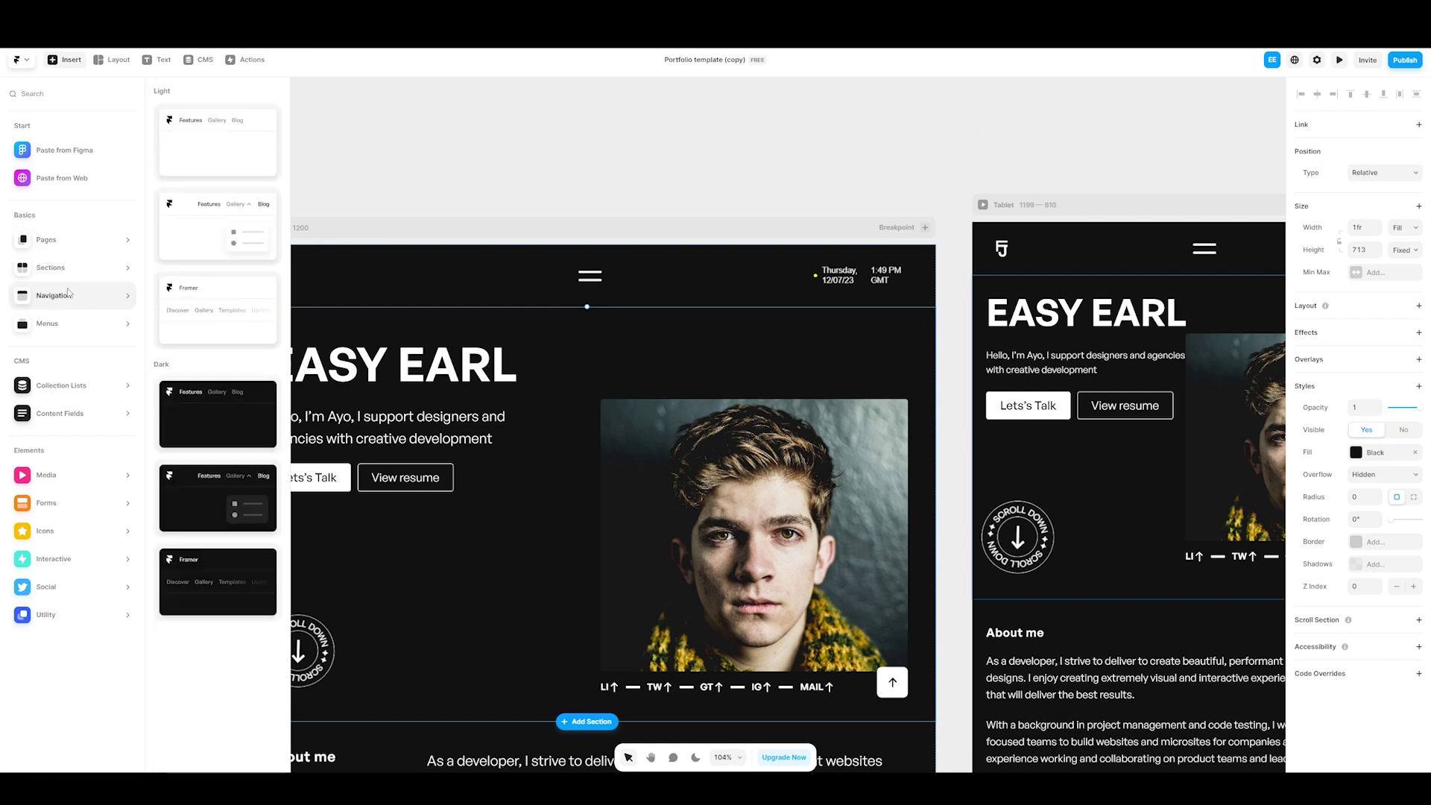
pyautogui.moveTo(49, 394)
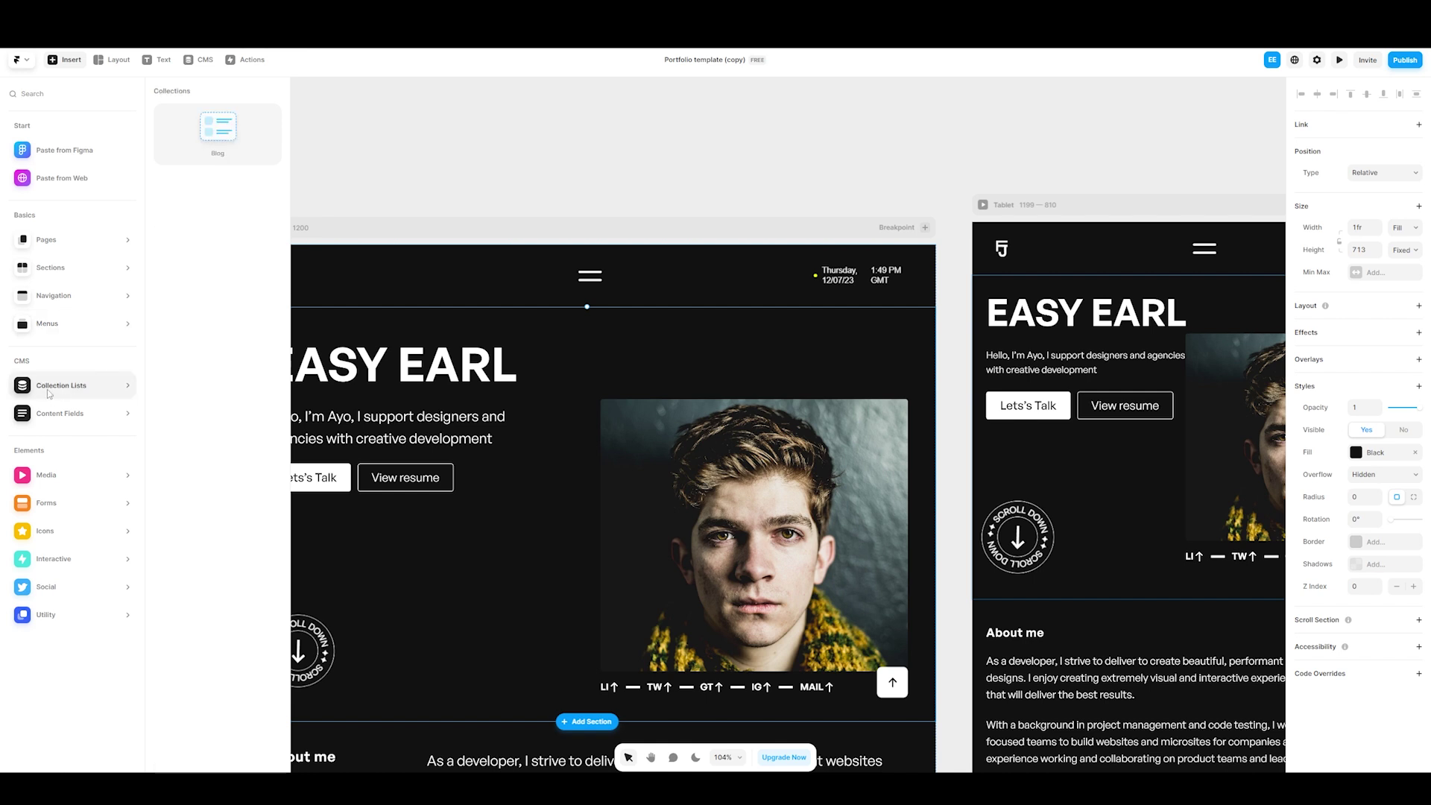
pyautogui.moveTo(66, 417)
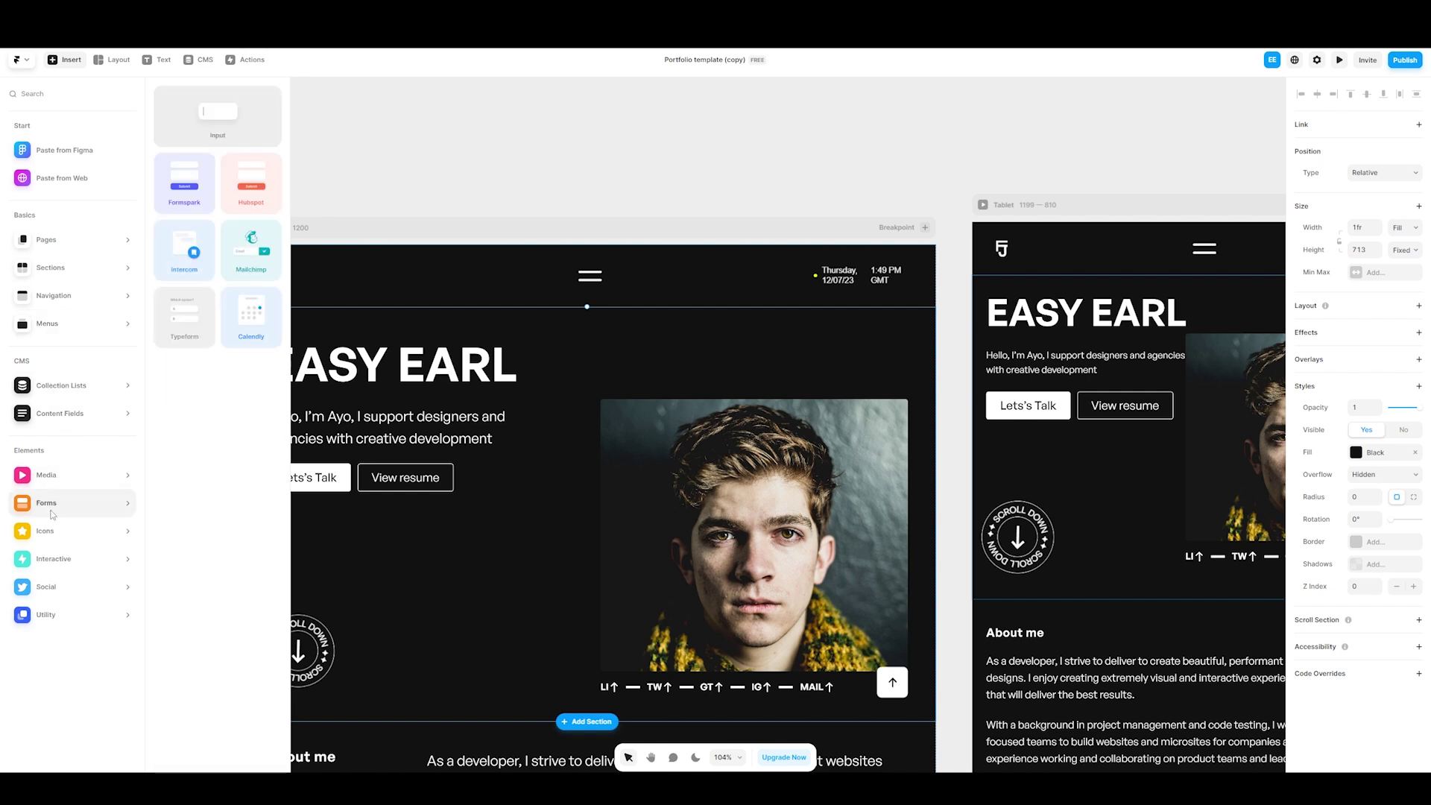
pyautogui.moveTo(49, 594)
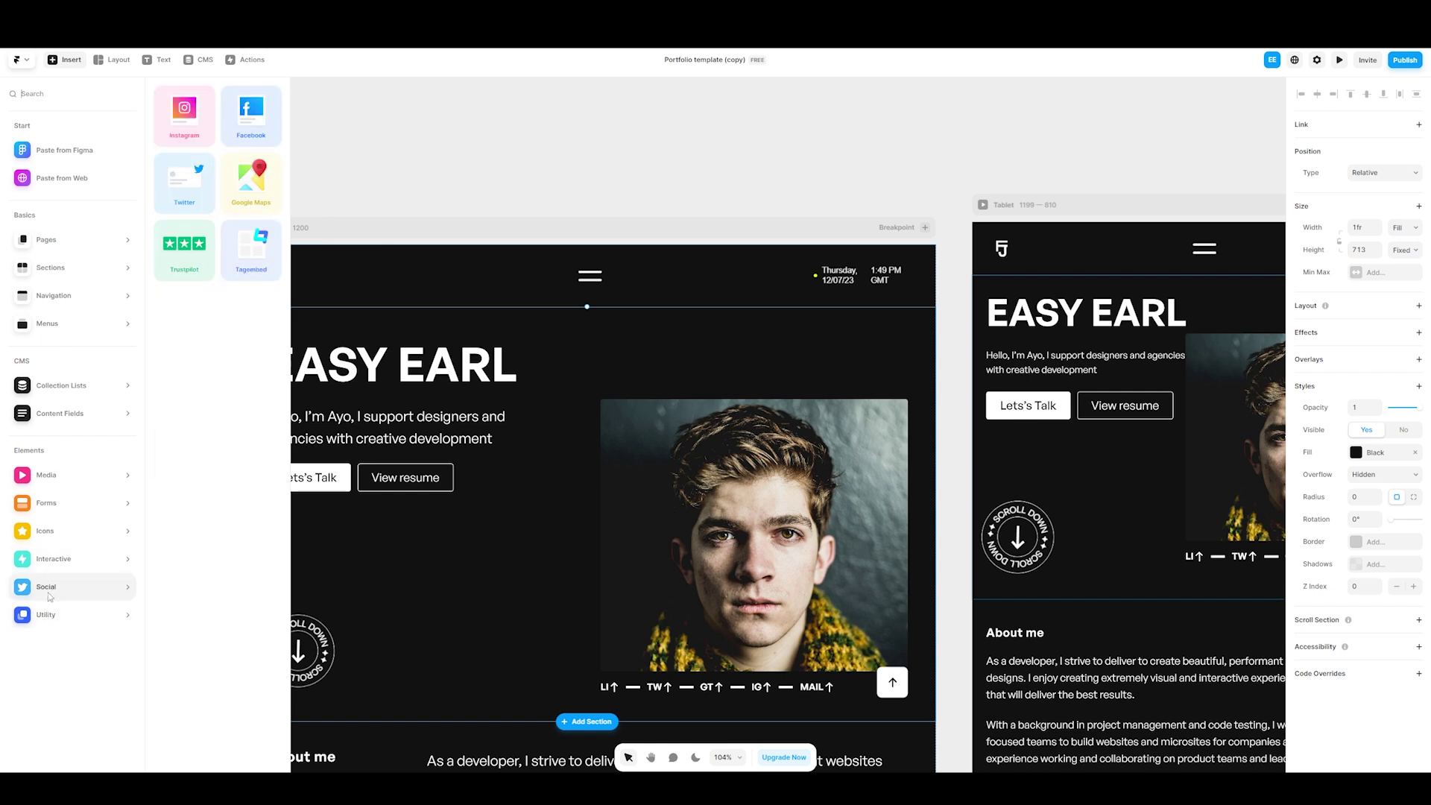
pyautogui.moveTo(54, 474)
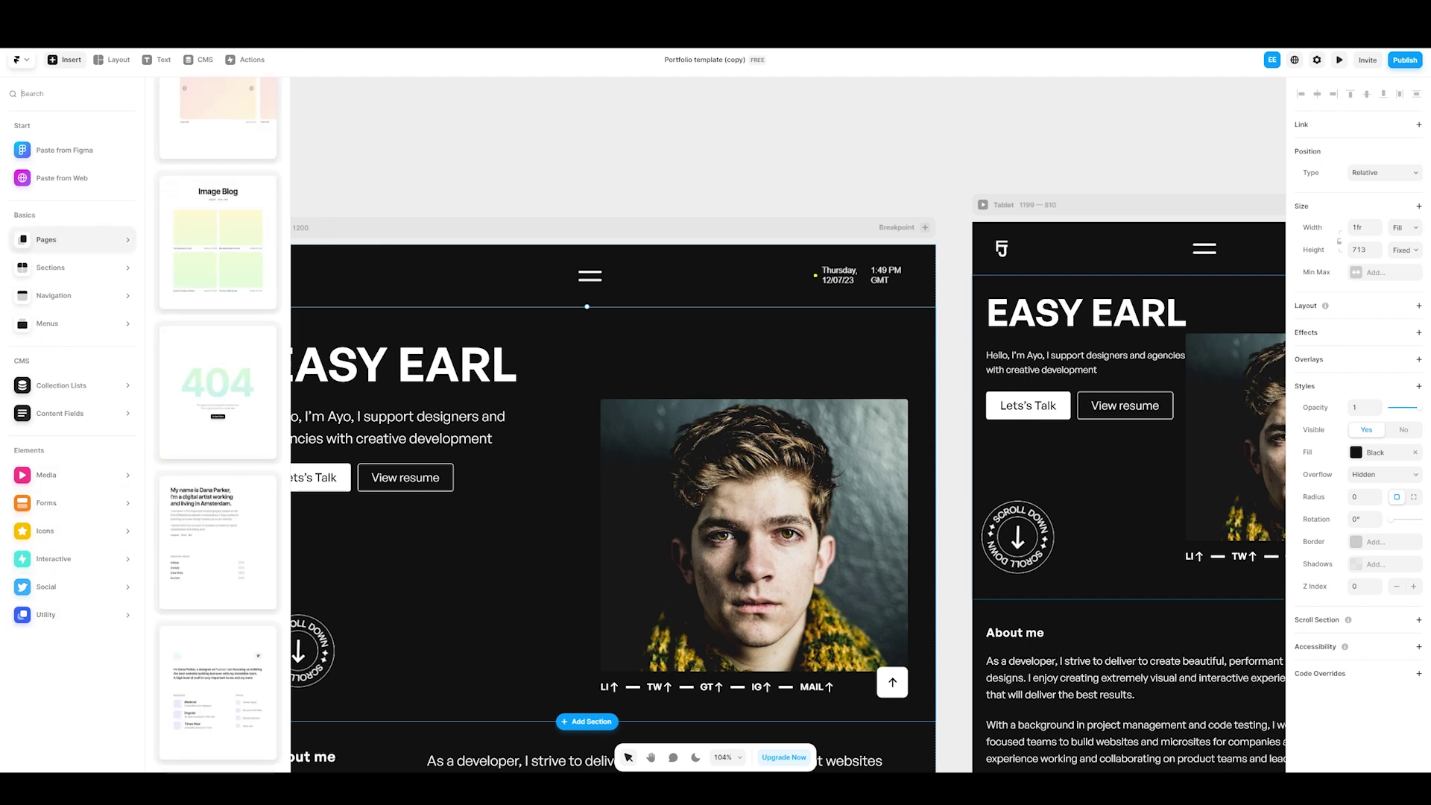
# Revisit the Blog collection in the CMS and browse the site's pages in the actions search with "/"
pyautogui.click(119, 60)
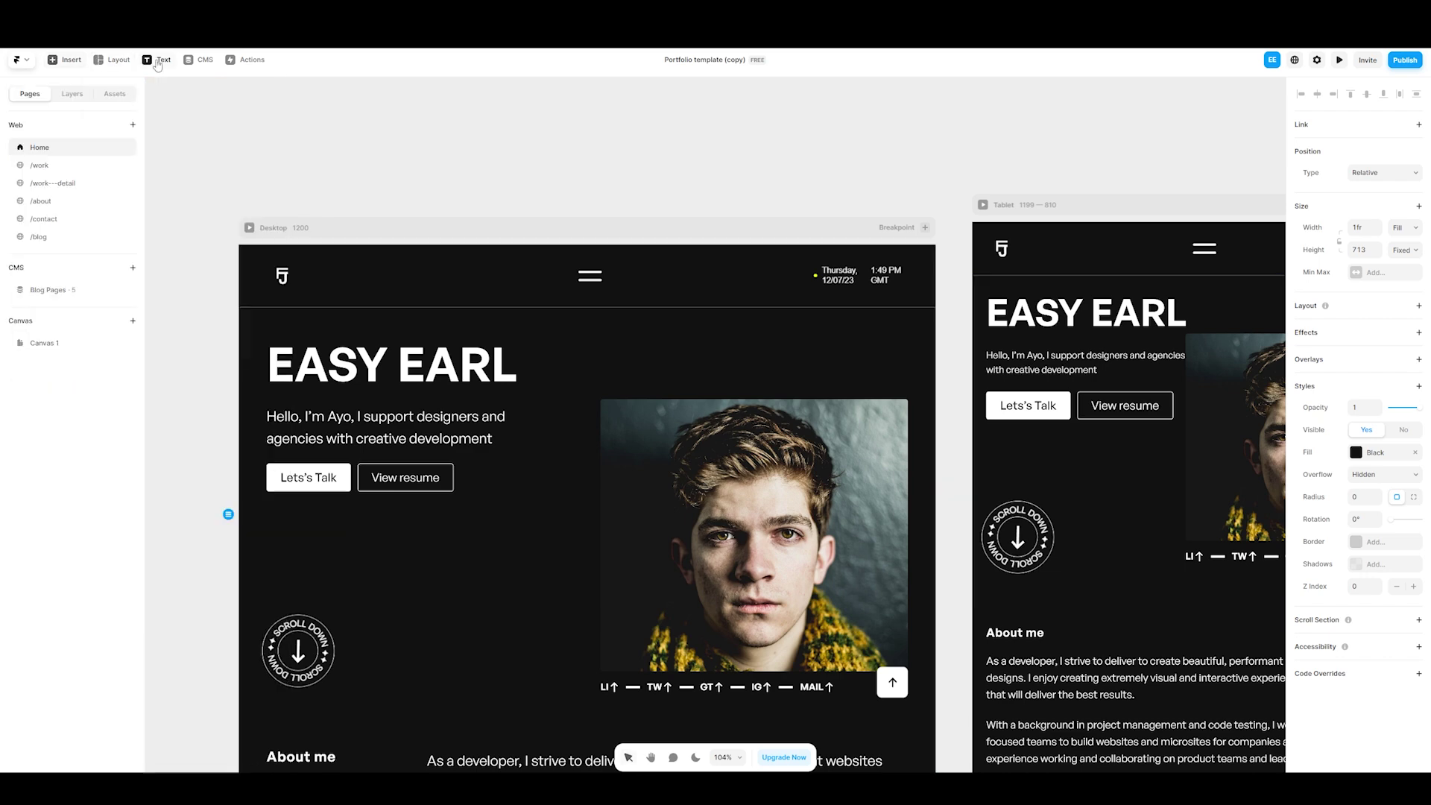
pyautogui.click(201, 60)
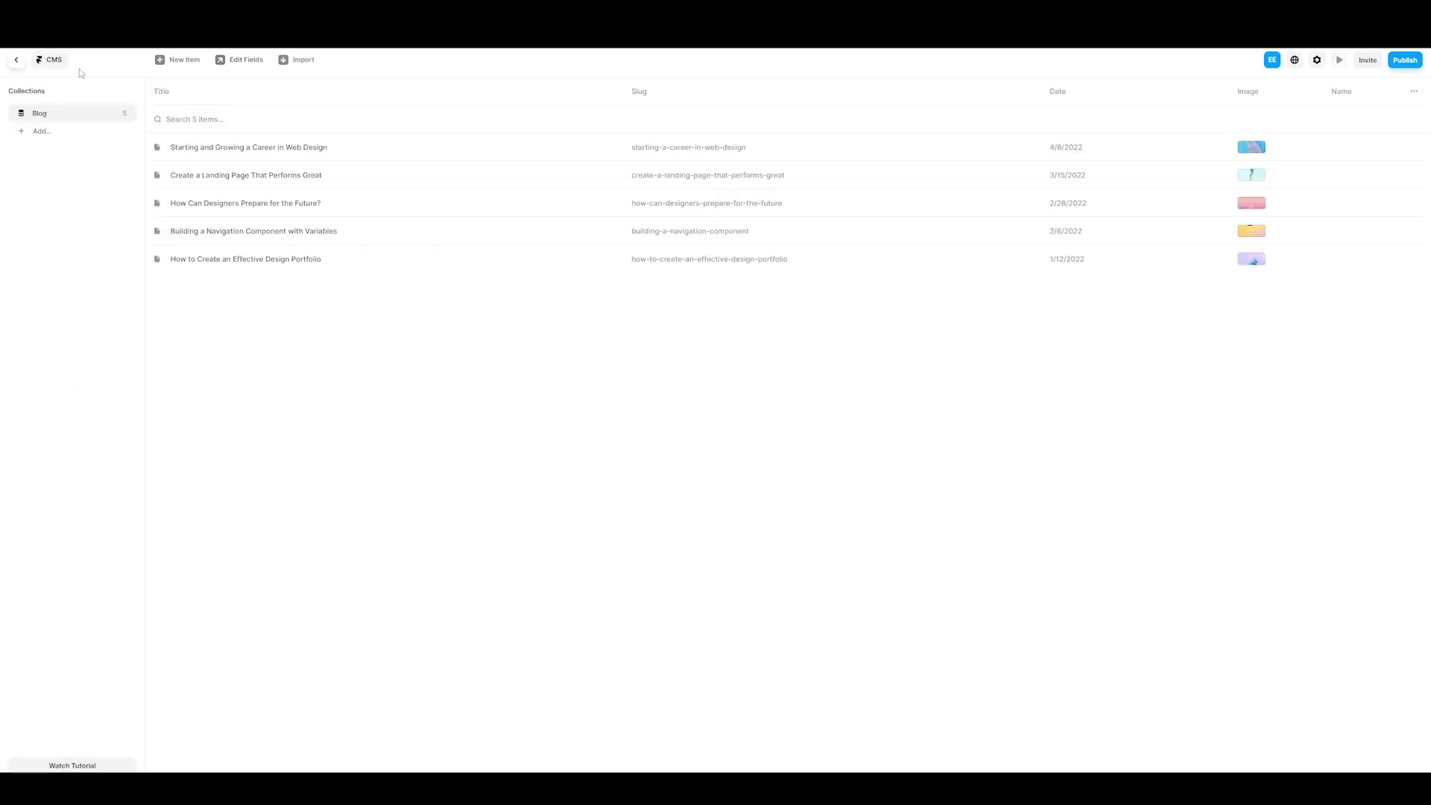
pyautogui.click(16, 61)
pyautogui.click(244, 61)
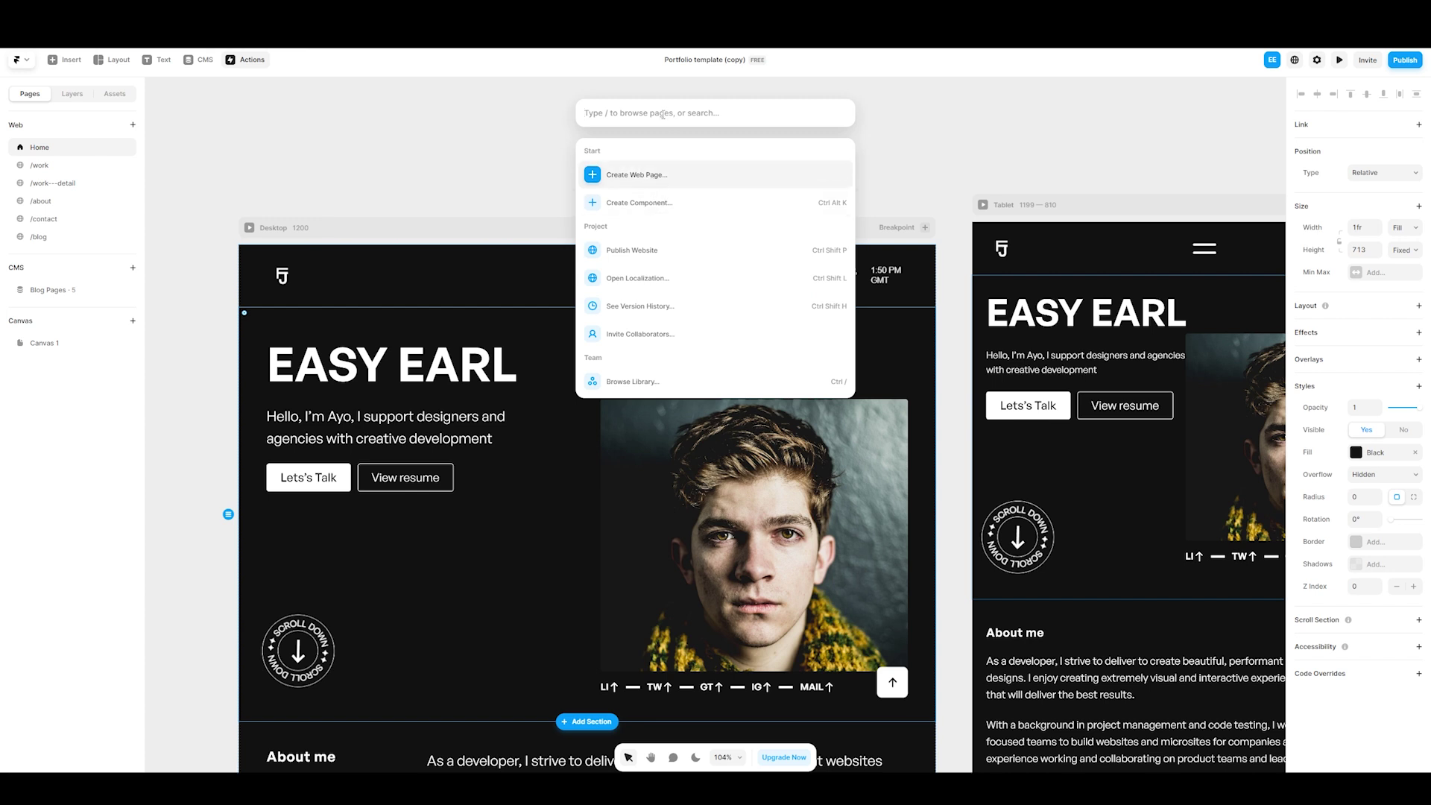
pyautogui.write('/')
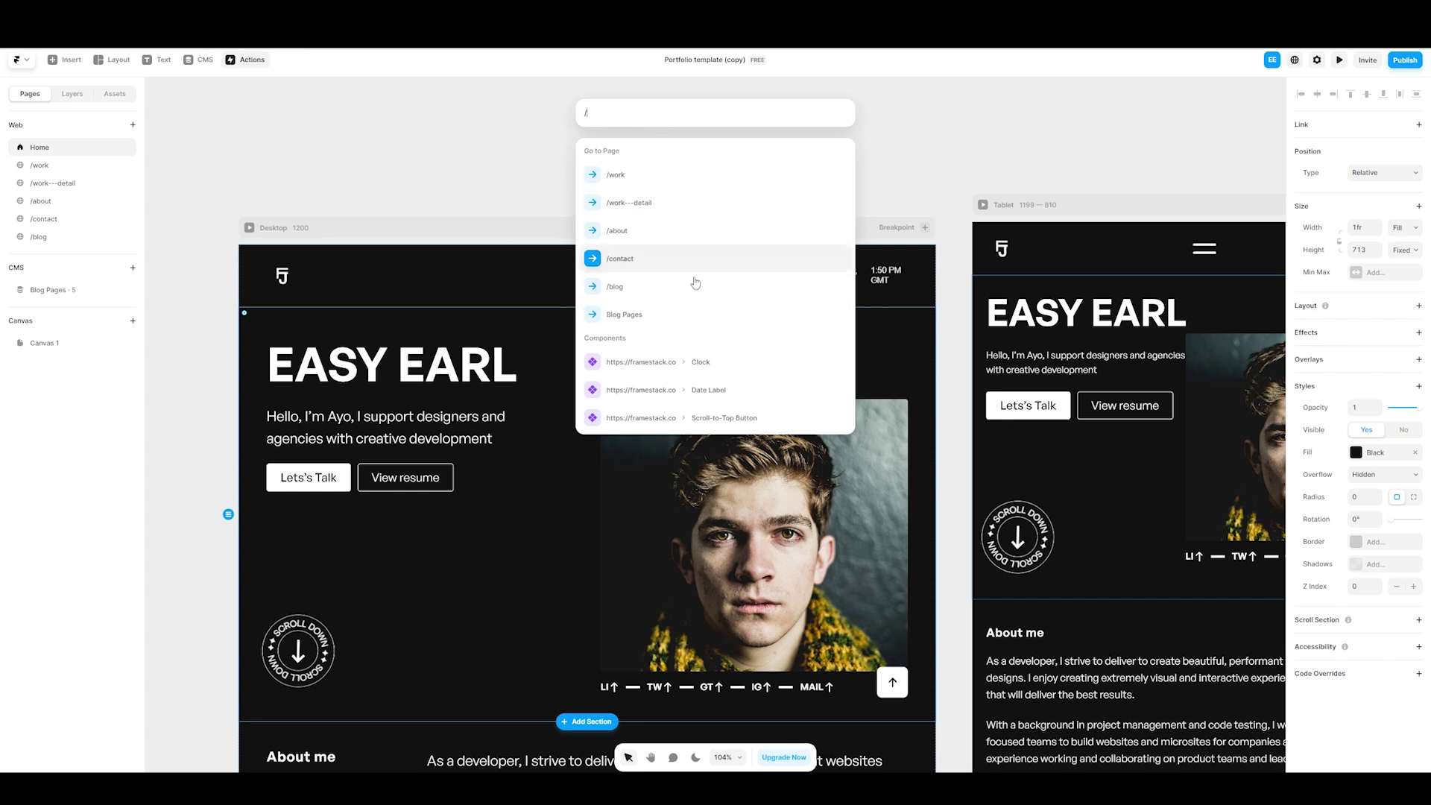
pyautogui.click(425, 103)
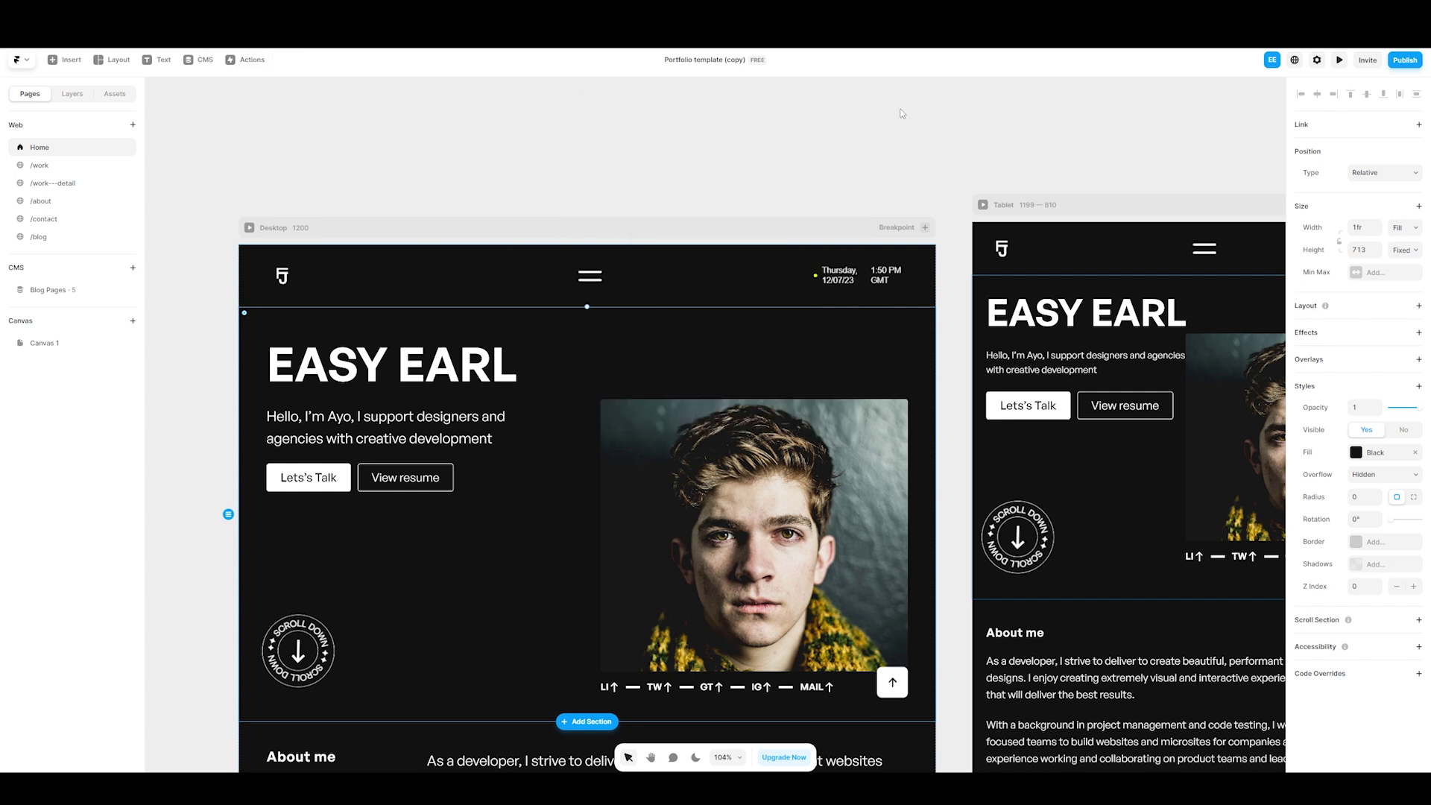
# Preview the Home page from the hero down to the Contact me section and return to the editor
pyautogui.click(1339, 59)
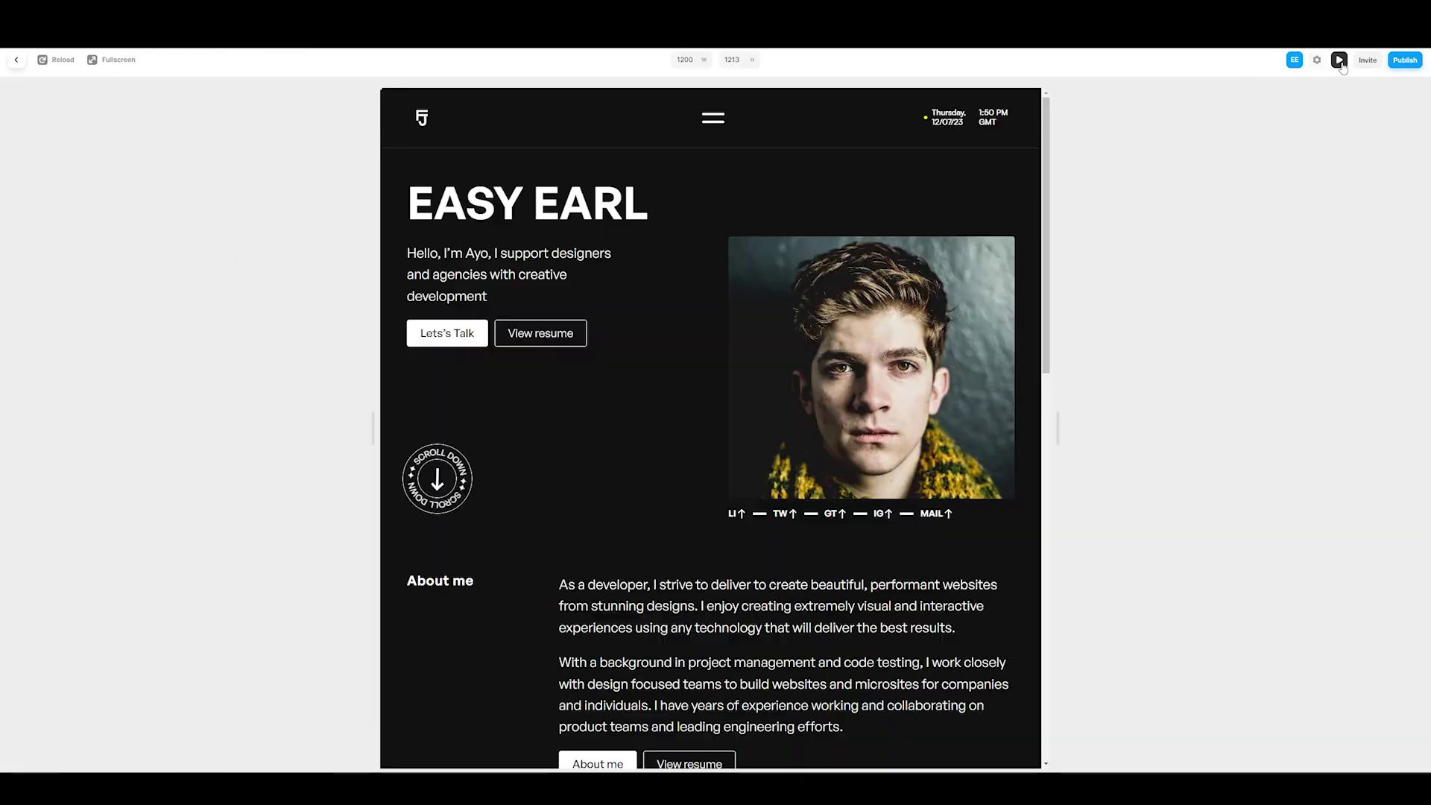
pyautogui.scroll(-2, 618, 254)
pyautogui.scroll(-3, 620, 402)
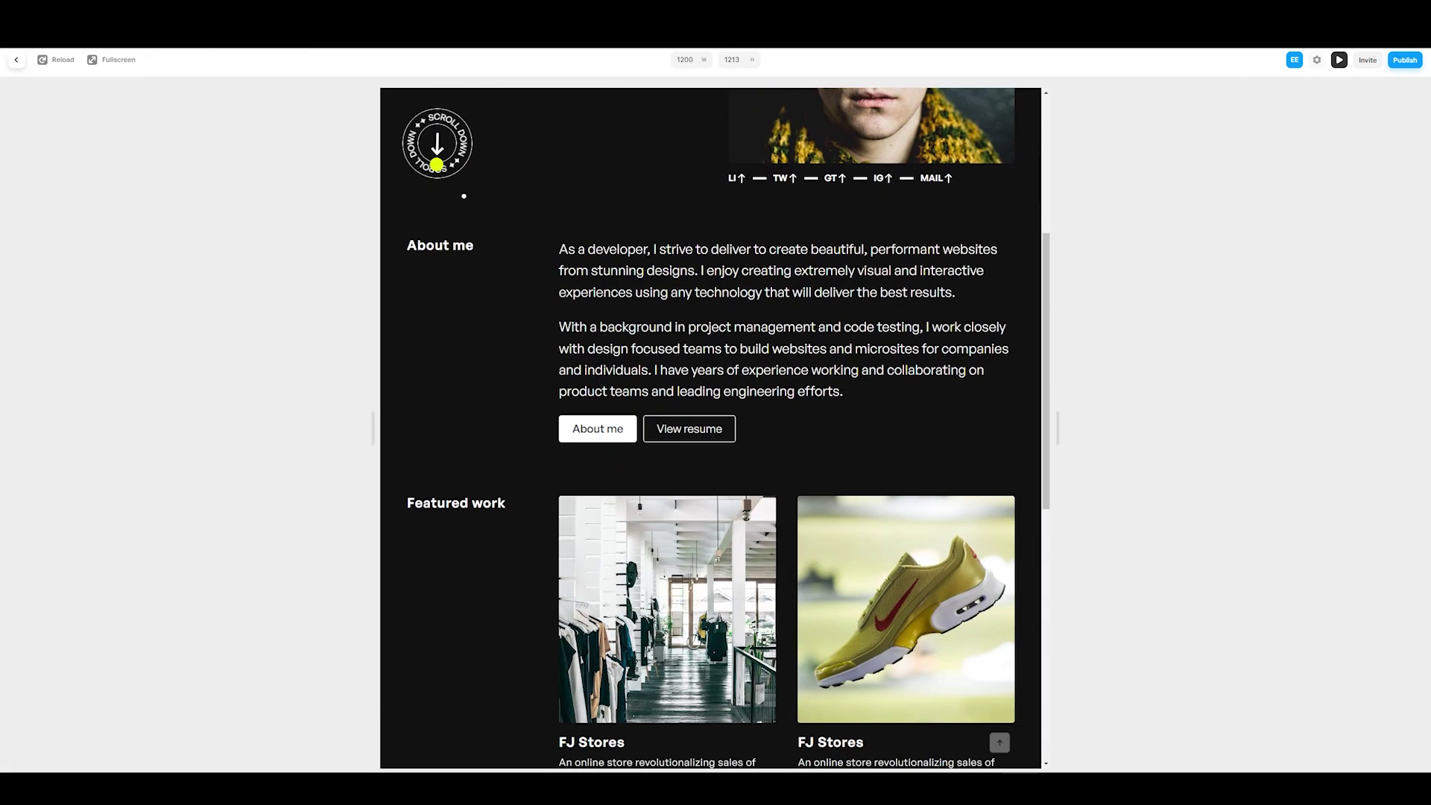
pyautogui.scroll(-3, 630, 291)
pyautogui.scroll(-5, 747, 368)
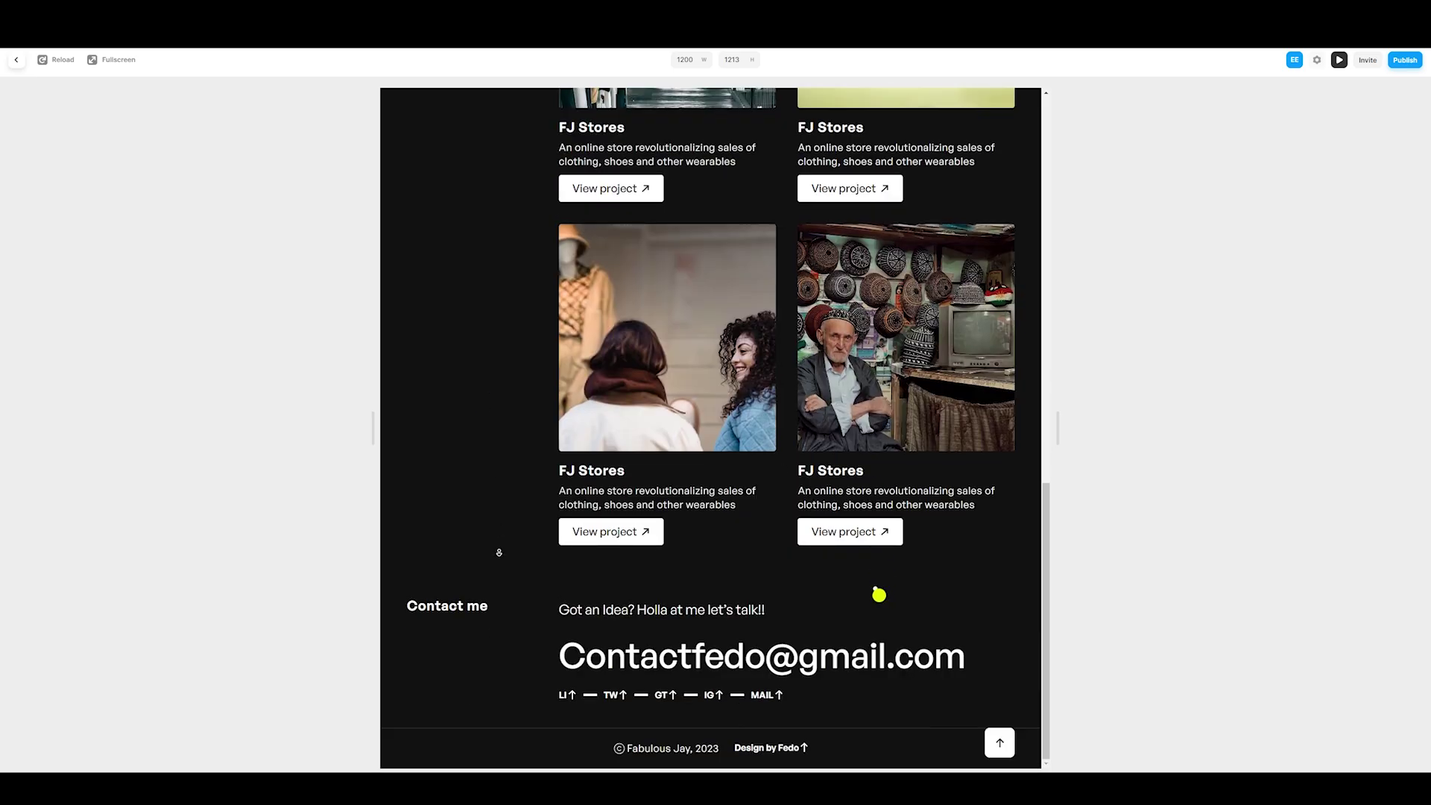
pyautogui.press('Escape')
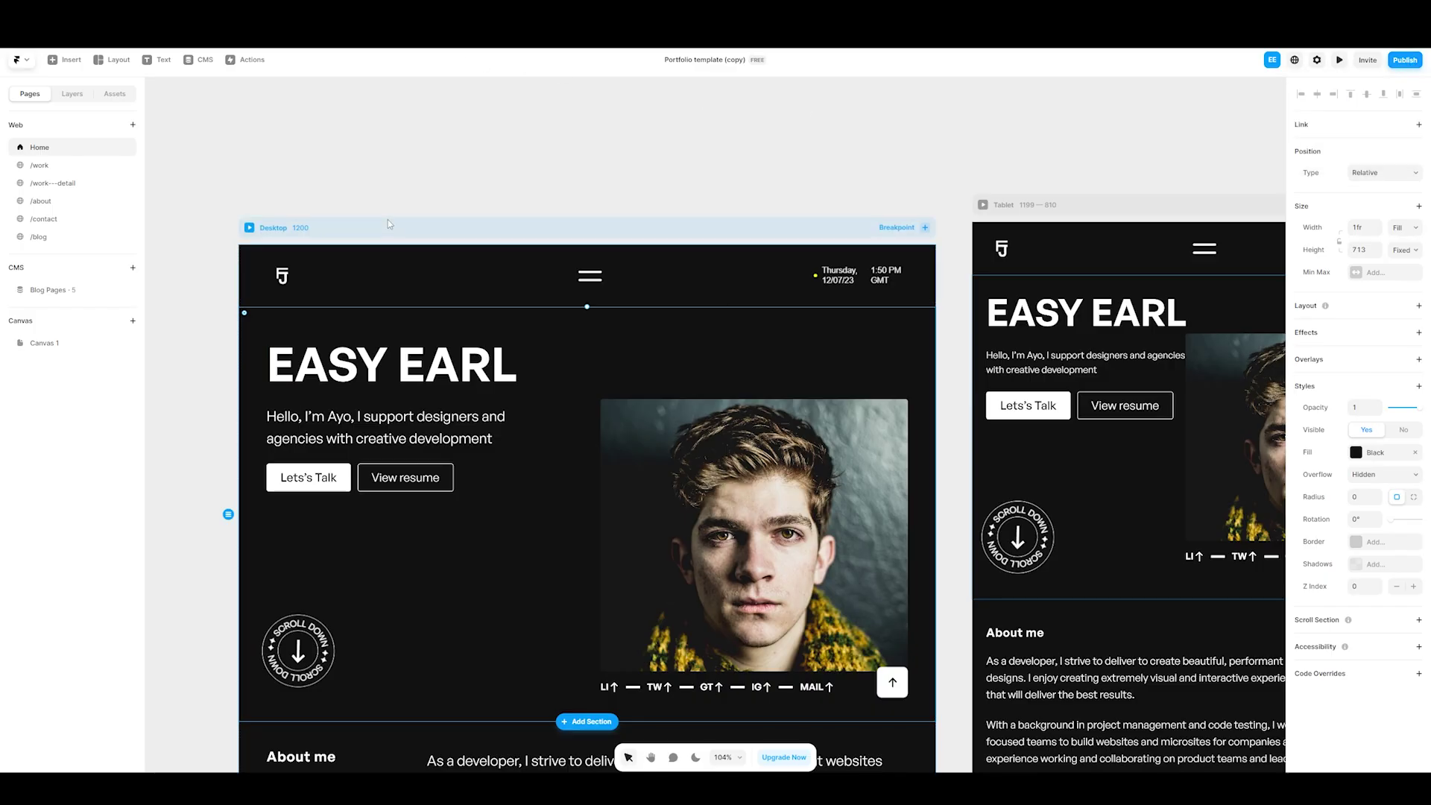
pyautogui.scroll(-3, 826, 221)
pyautogui.hscroll(2, 826, 221)
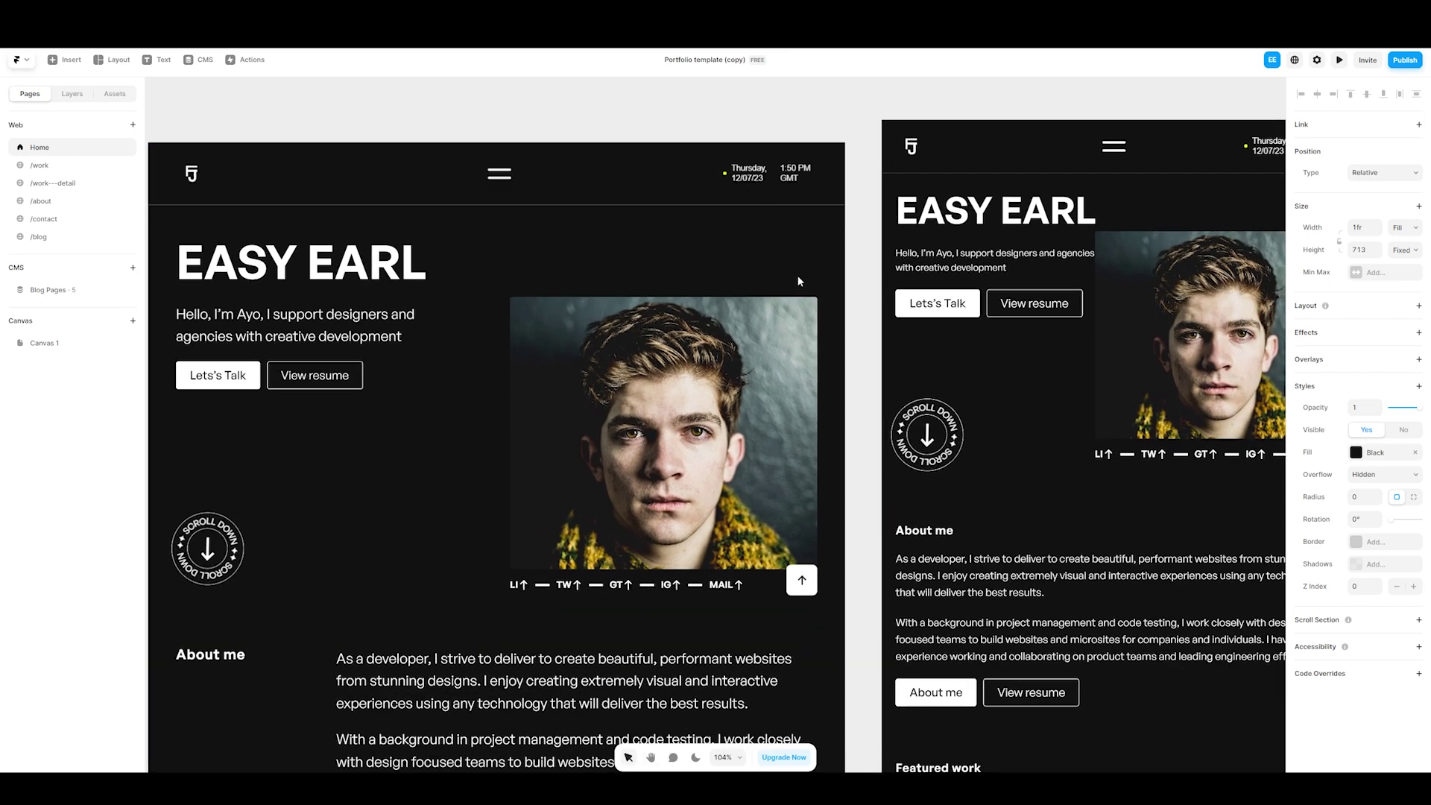
pyautogui.scroll(-4, 851, 190)
pyautogui.hscroll(-3, 851, 190)
pyautogui.scroll(5, 872, 175)
pyautogui.scroll(-2, 890, 162)
pyautogui.hscroll(2, 890, 162)
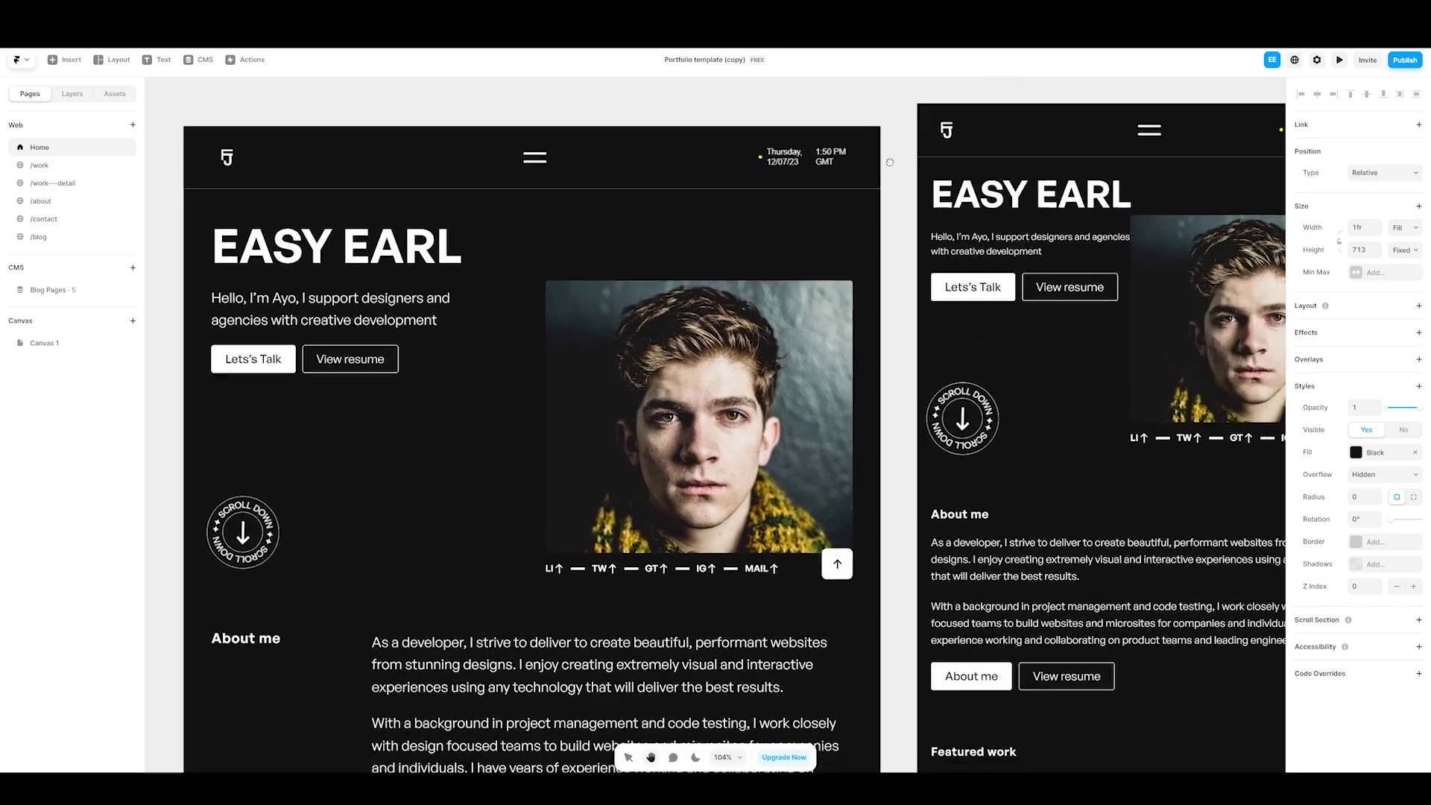
pyautogui.scroll(-1, 890, 162)
pyautogui.hscroll(1, 890, 161)
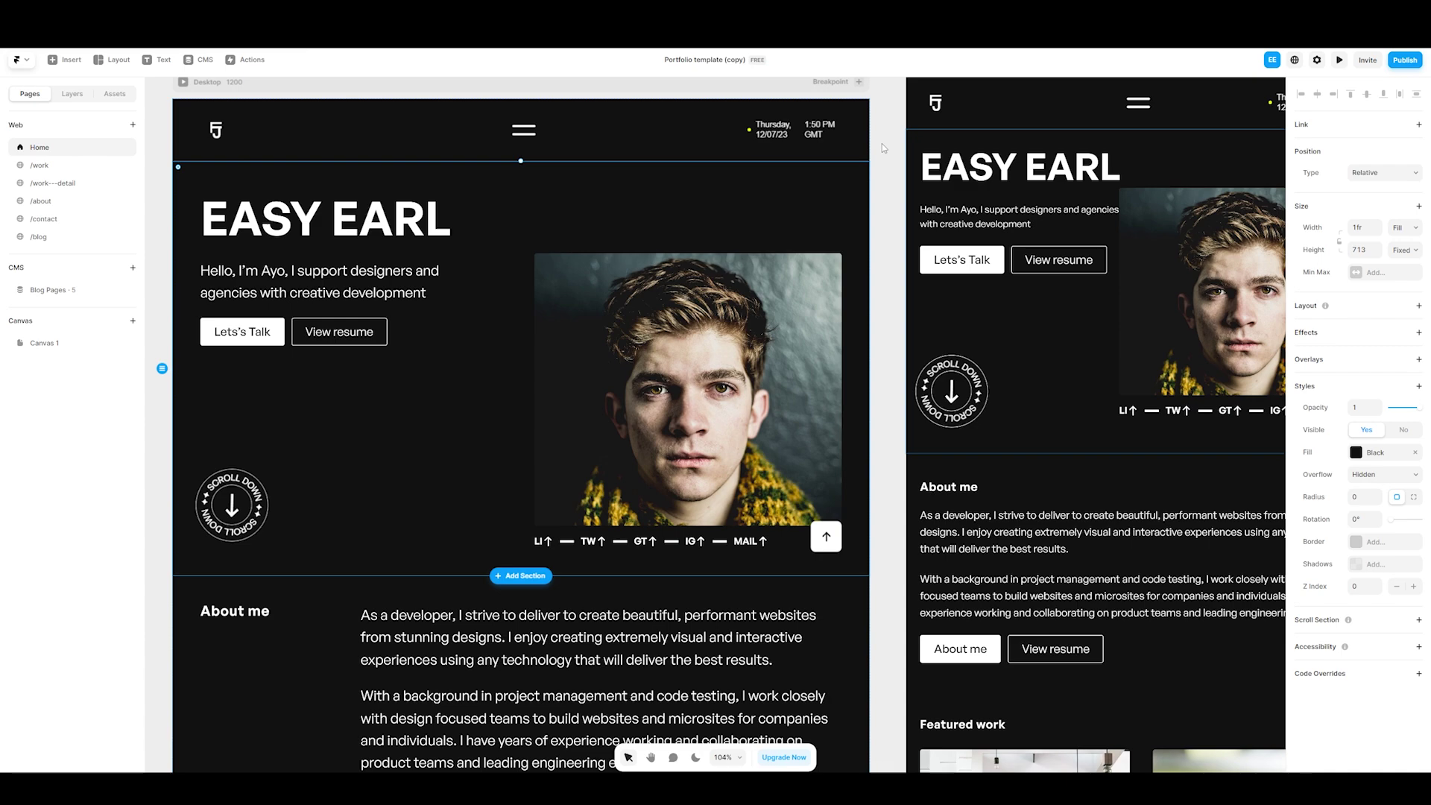
pyautogui.moveTo(874, 143); pyautogui.dragTo(925, 153)
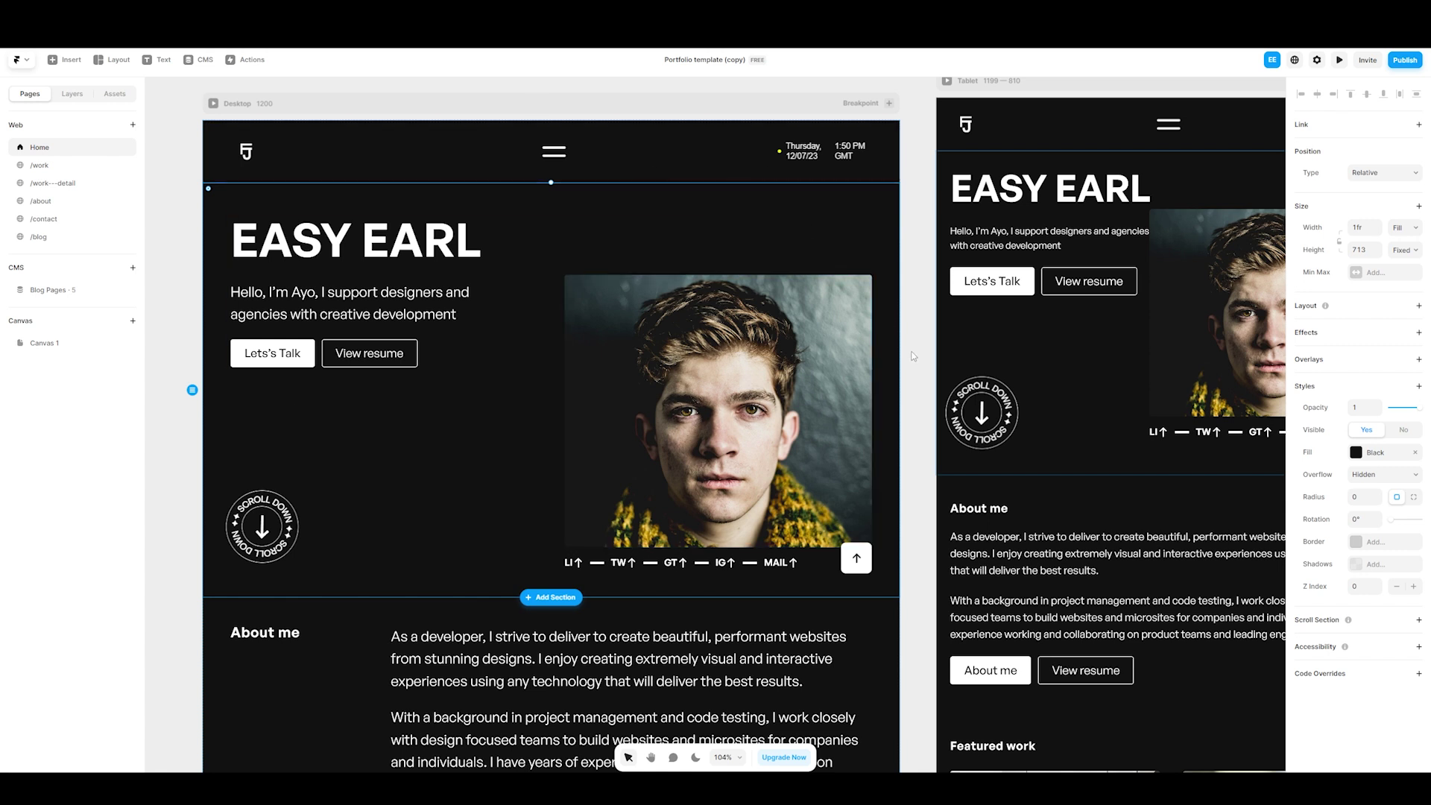
# Review the Home page's desktop and tablet layouts from the hero through Featured work to Contact me, and return to the hero
pyautogui.scroll(-10, 679, 292)
pyautogui.scroll(-3, 834, 415)
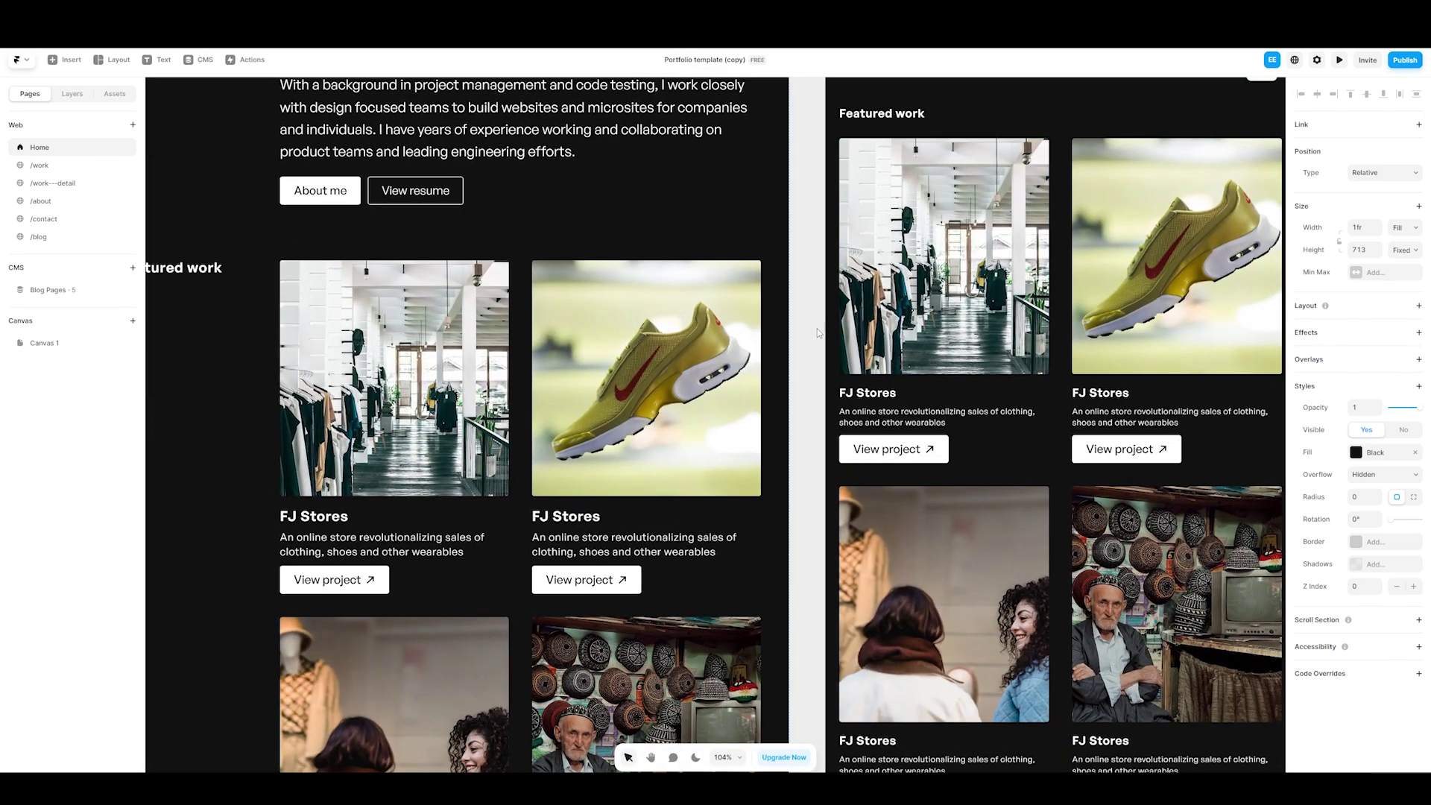
pyautogui.scroll(-5, 817, 329)
pyautogui.scroll(-1, 892, 228)
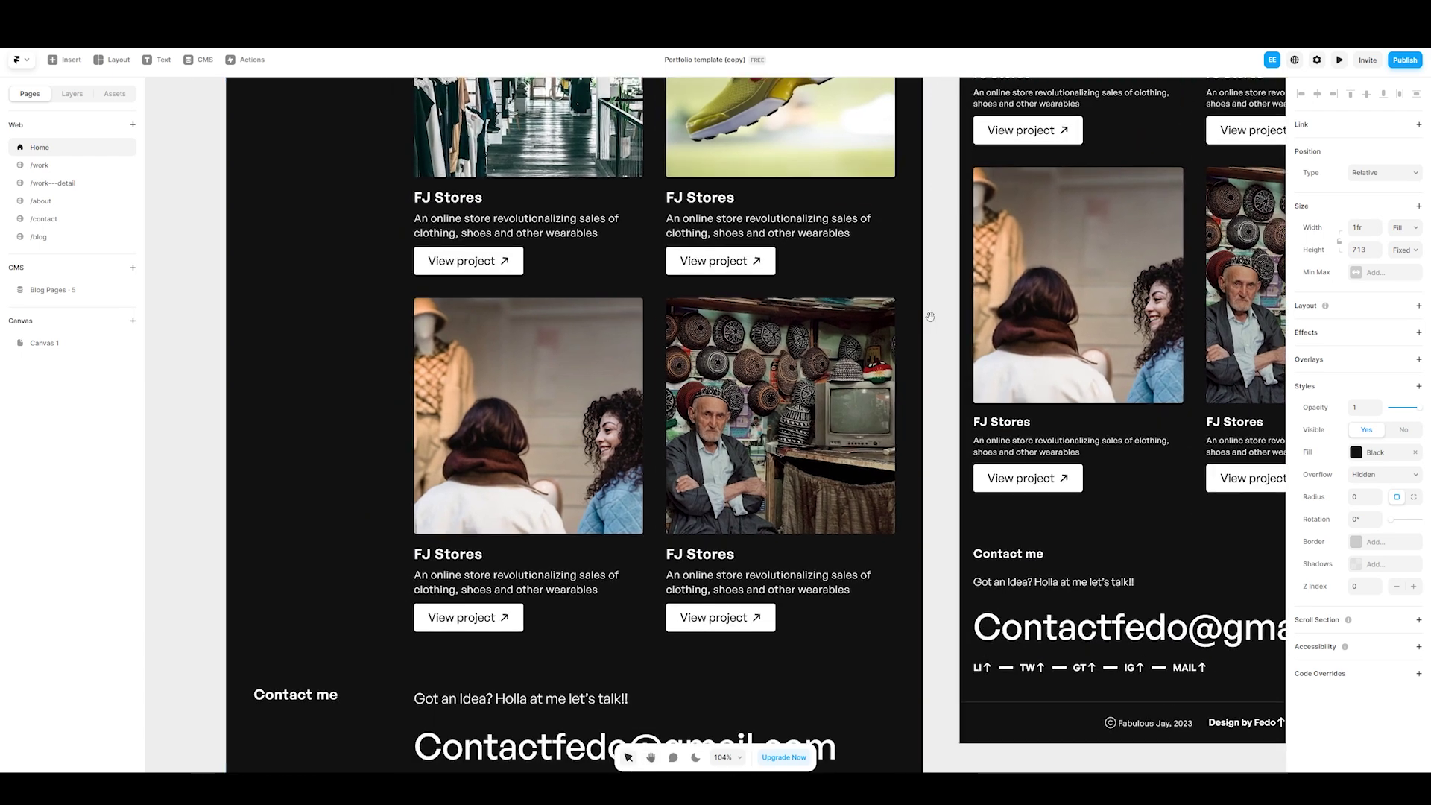
pyautogui.scroll(15, 760, 185)
pyautogui.scroll(-2, 745, 142)
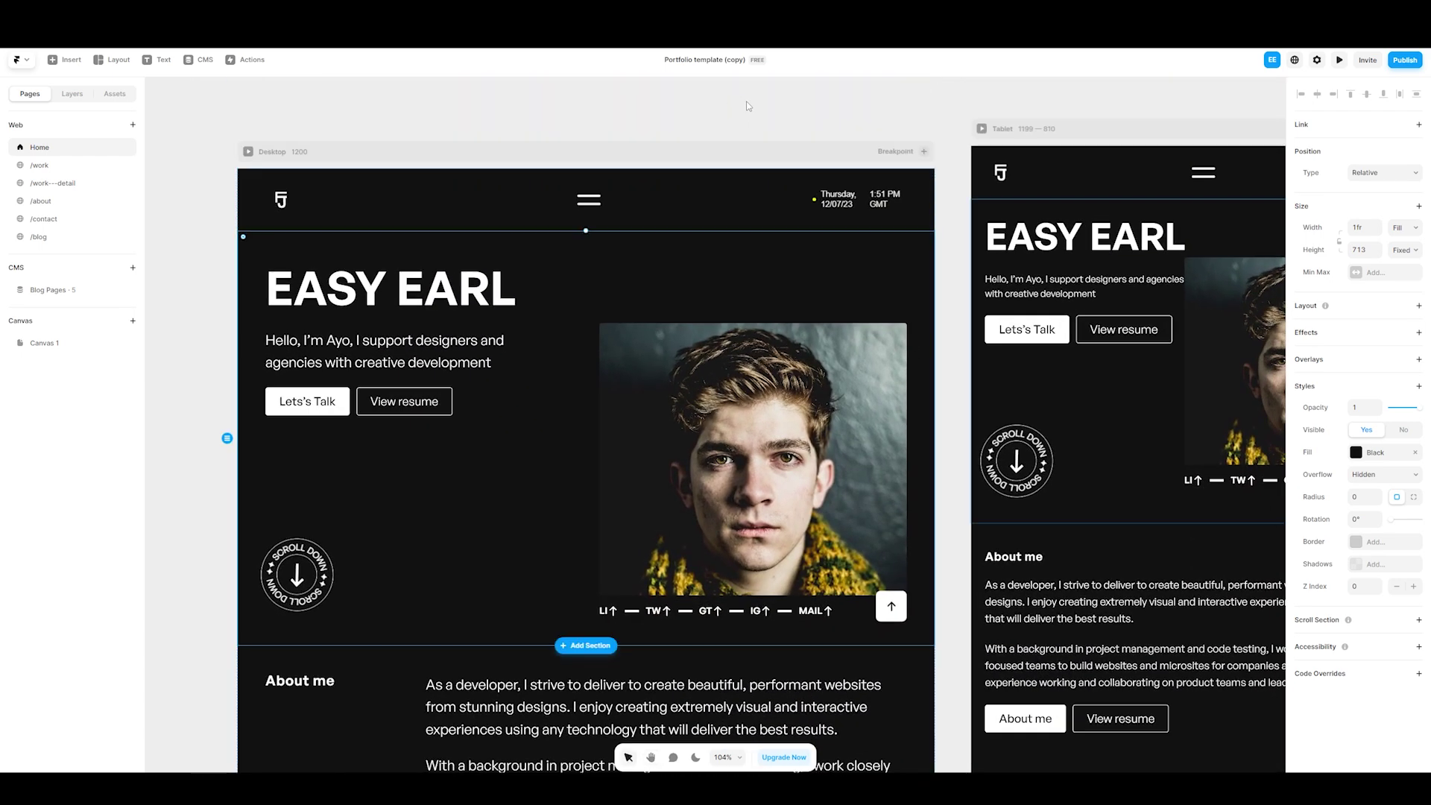